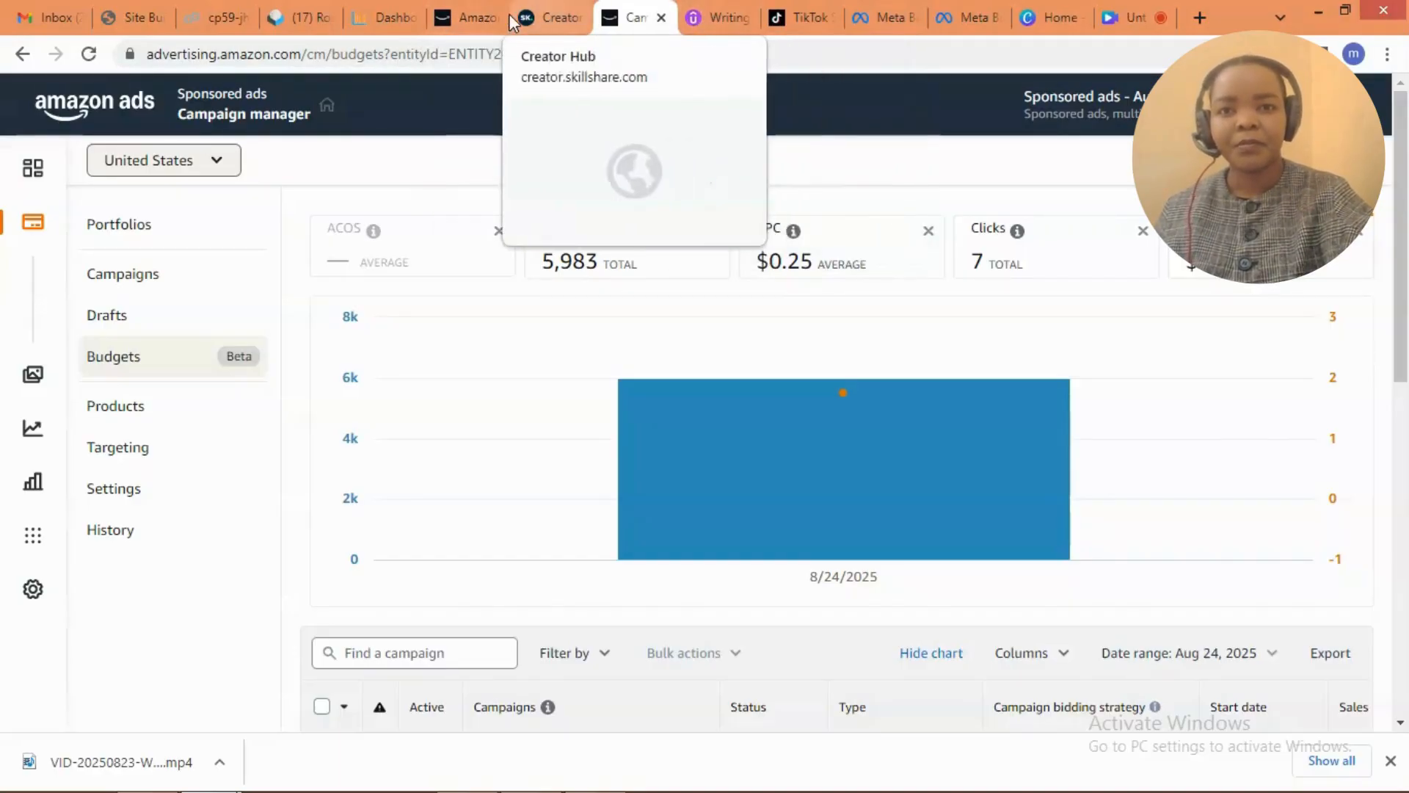
# - Start another campaign from the launched campaign's summary and confirm leaving that page
pyautogui.click(466, 20)
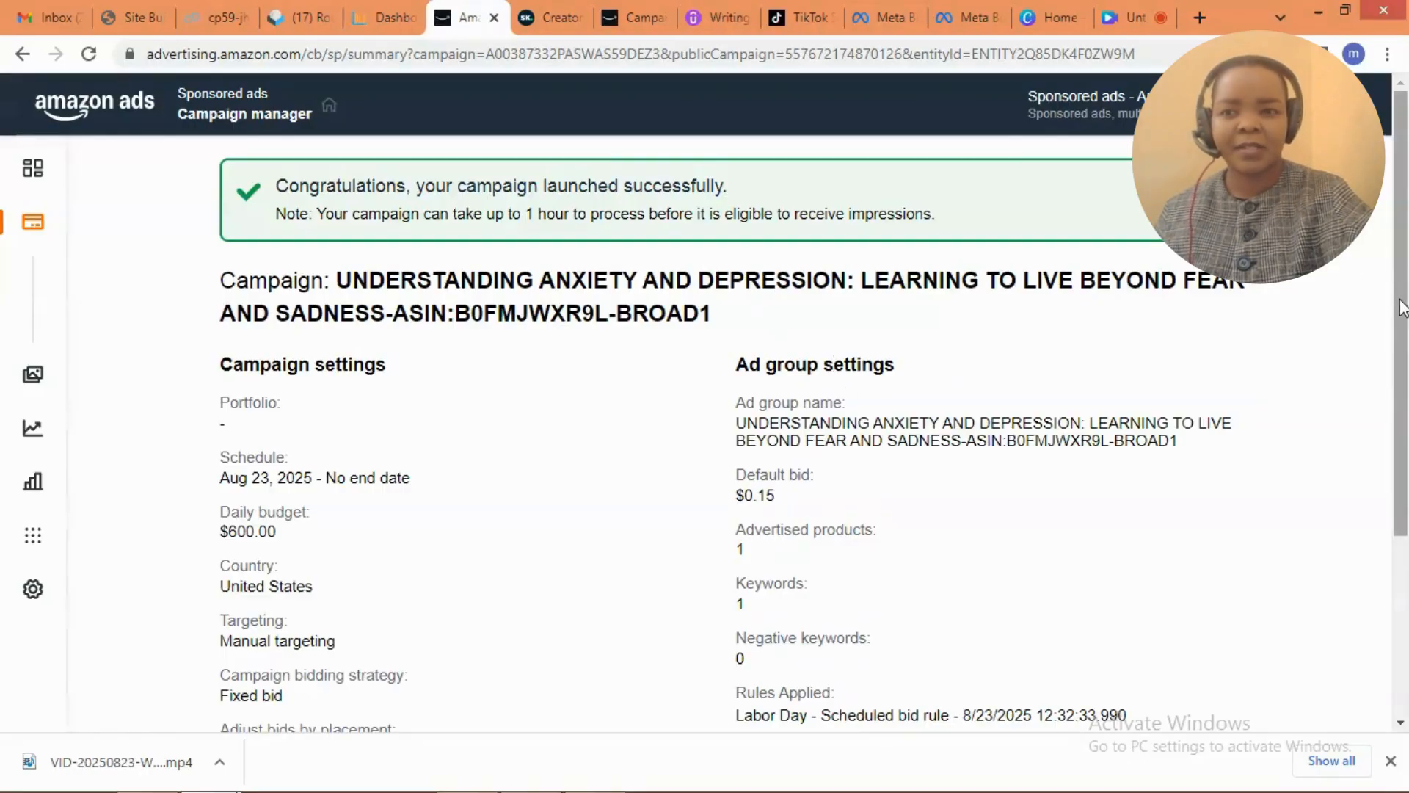
pyautogui.moveTo(1406, 305); pyautogui.dragTo(1406, 461)
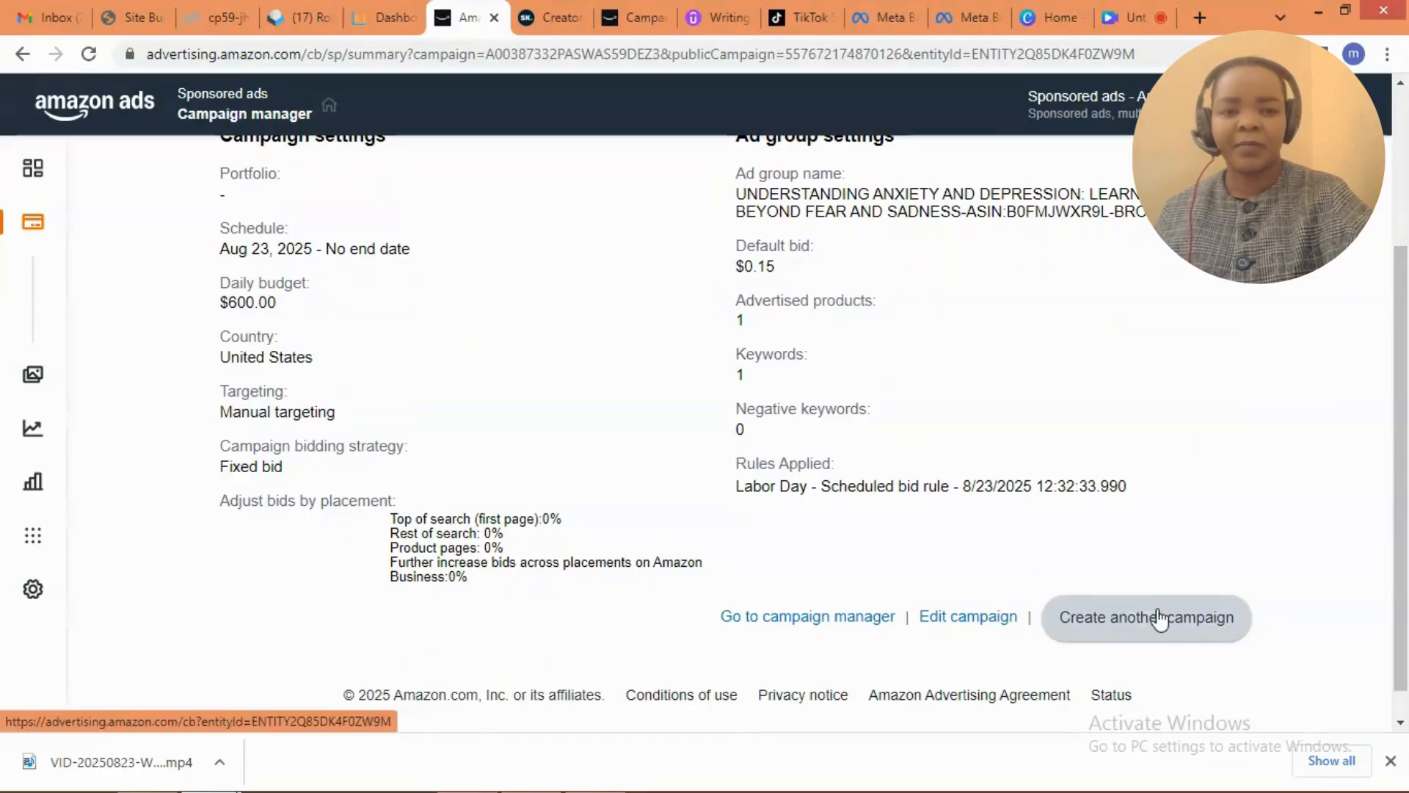
pyautogui.click(1138, 625)
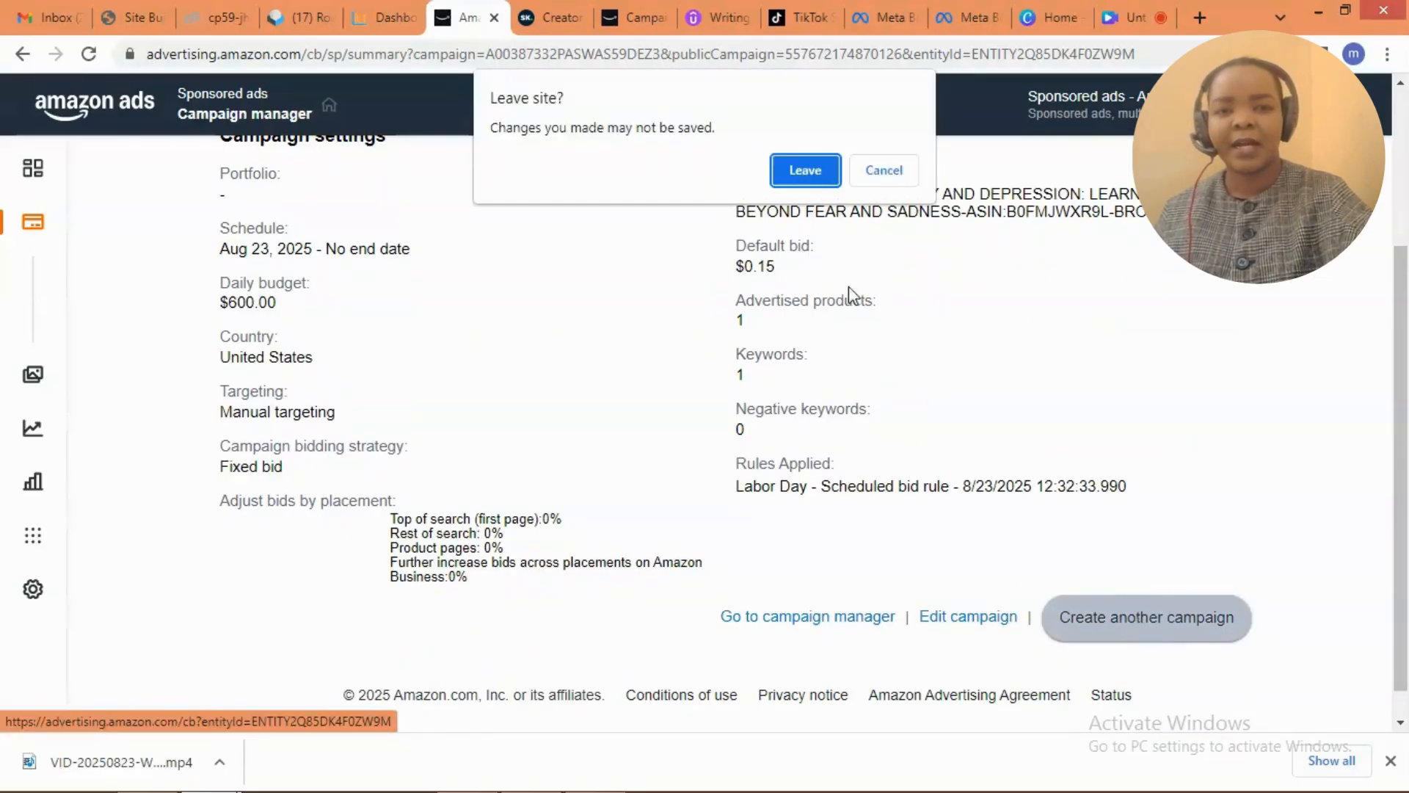
pyautogui.click(810, 179)
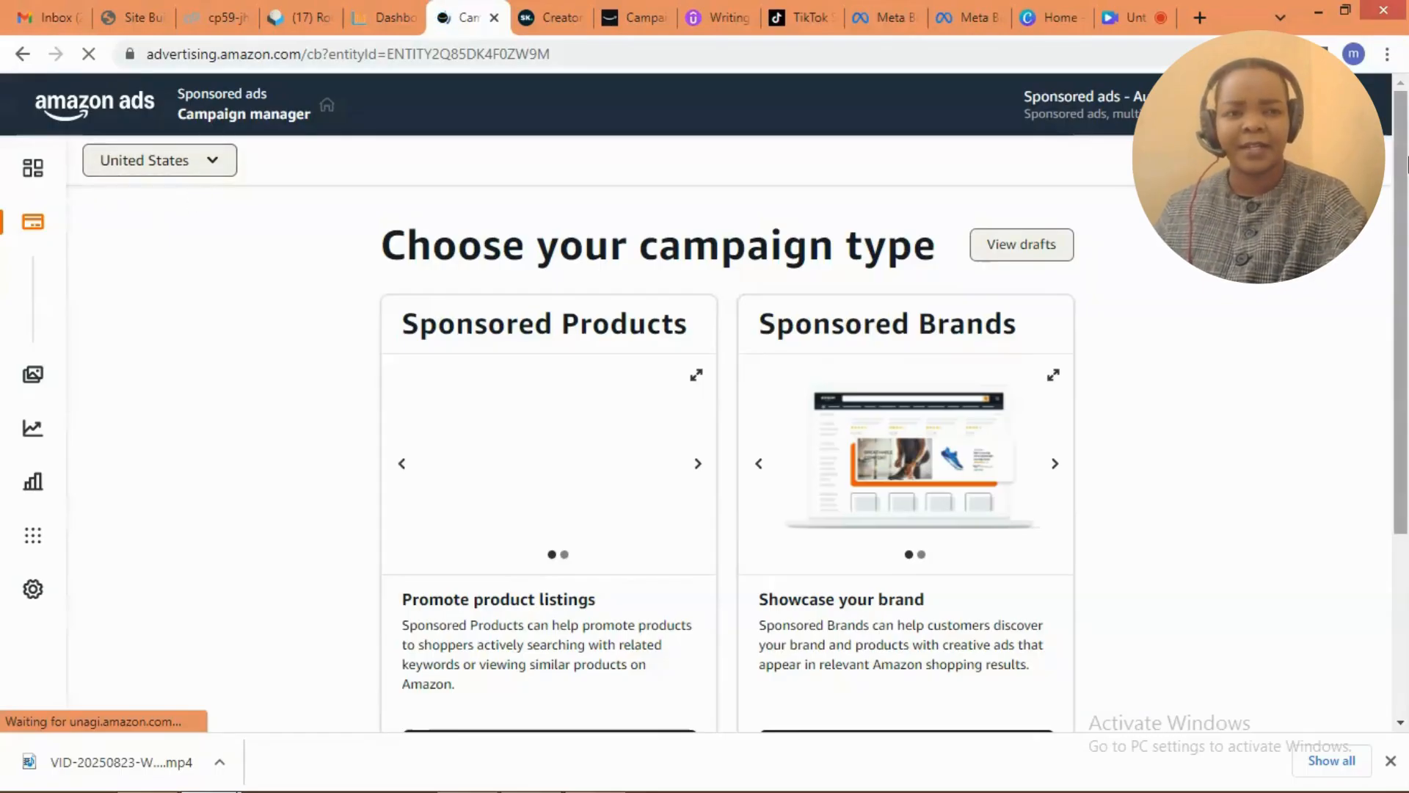
# - Choose Sponsored Products as the campaign type and continue to the new campaign setup
pyautogui.moveTo(1406, 201); pyautogui.dragTo(1406, 250)
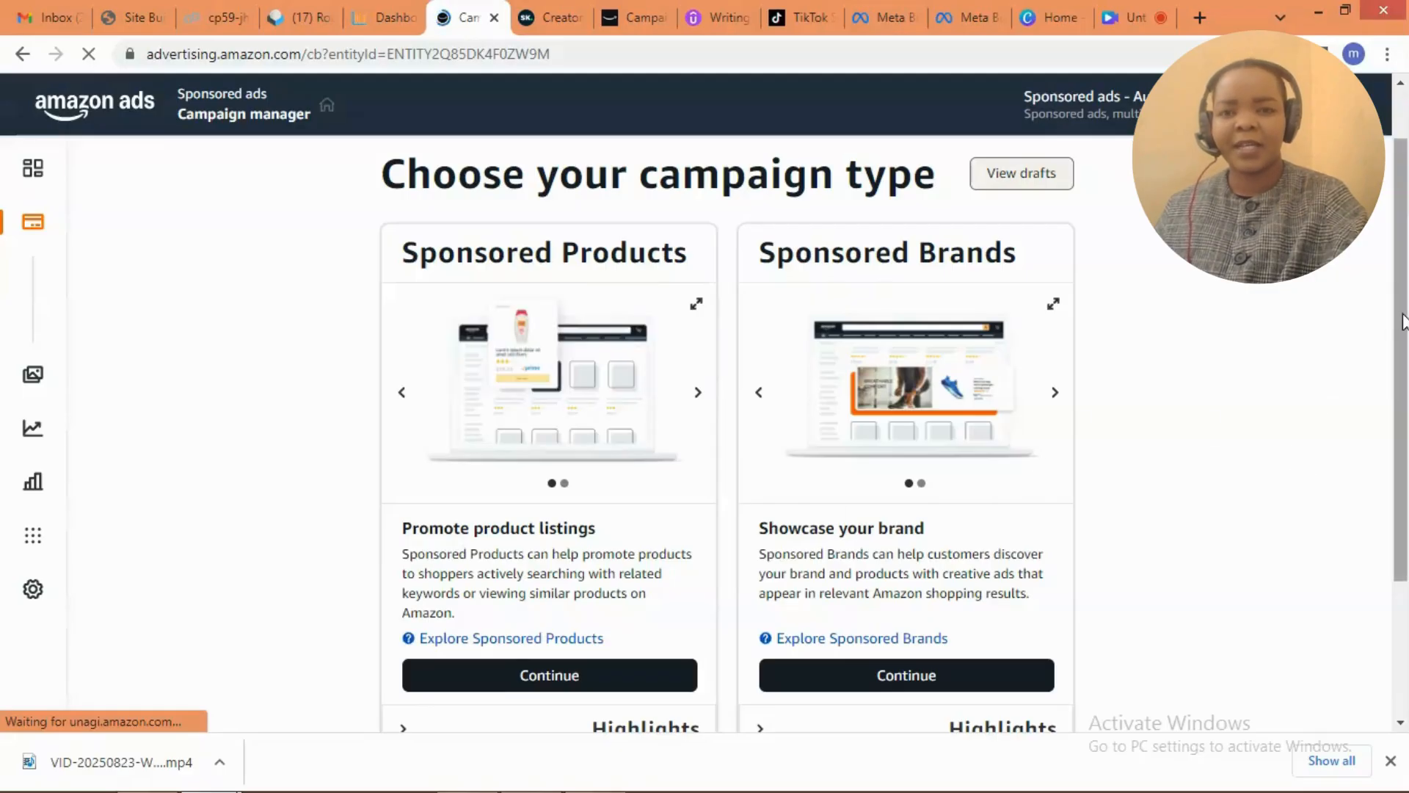
pyautogui.moveTo(1403, 321); pyautogui.dragTo(1390, 381)
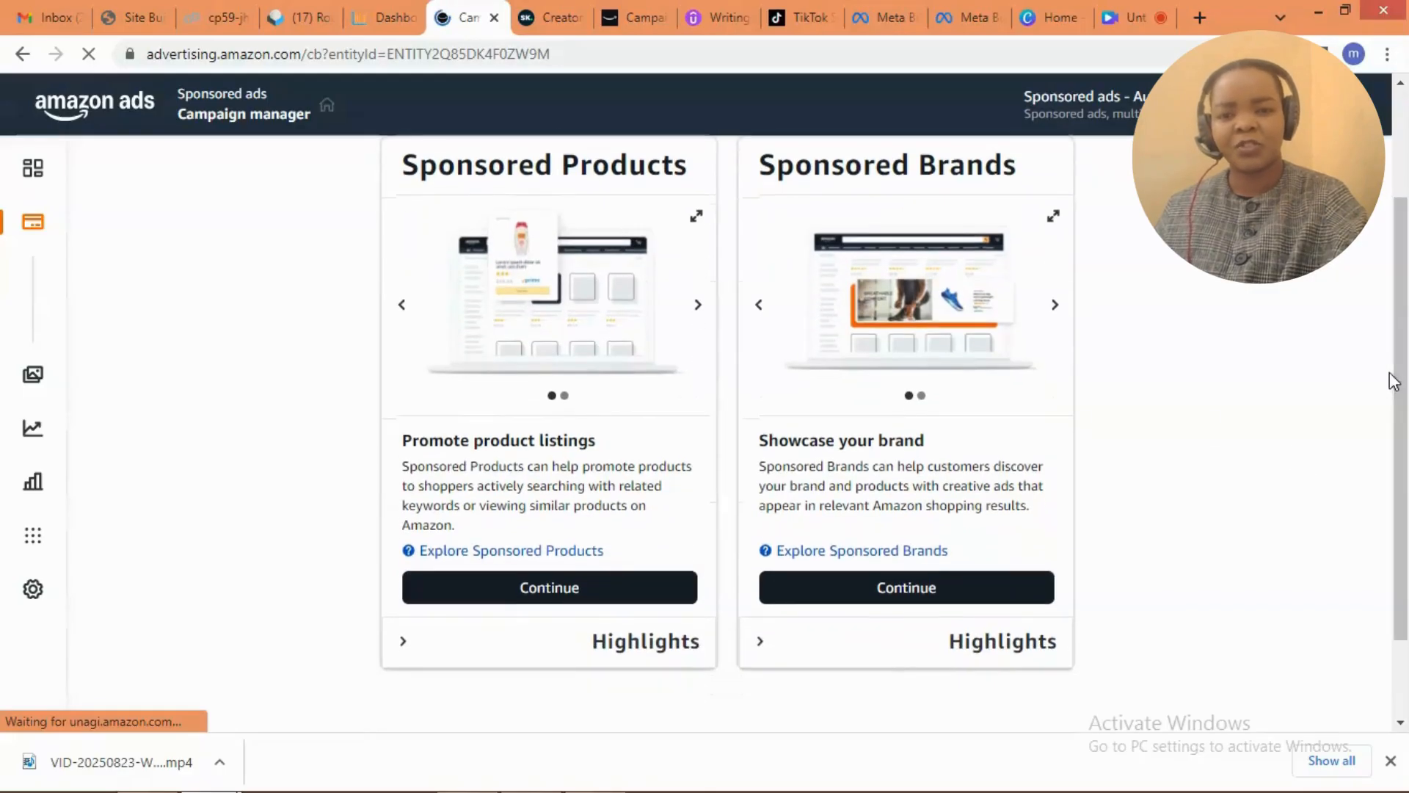
pyautogui.click(571, 596)
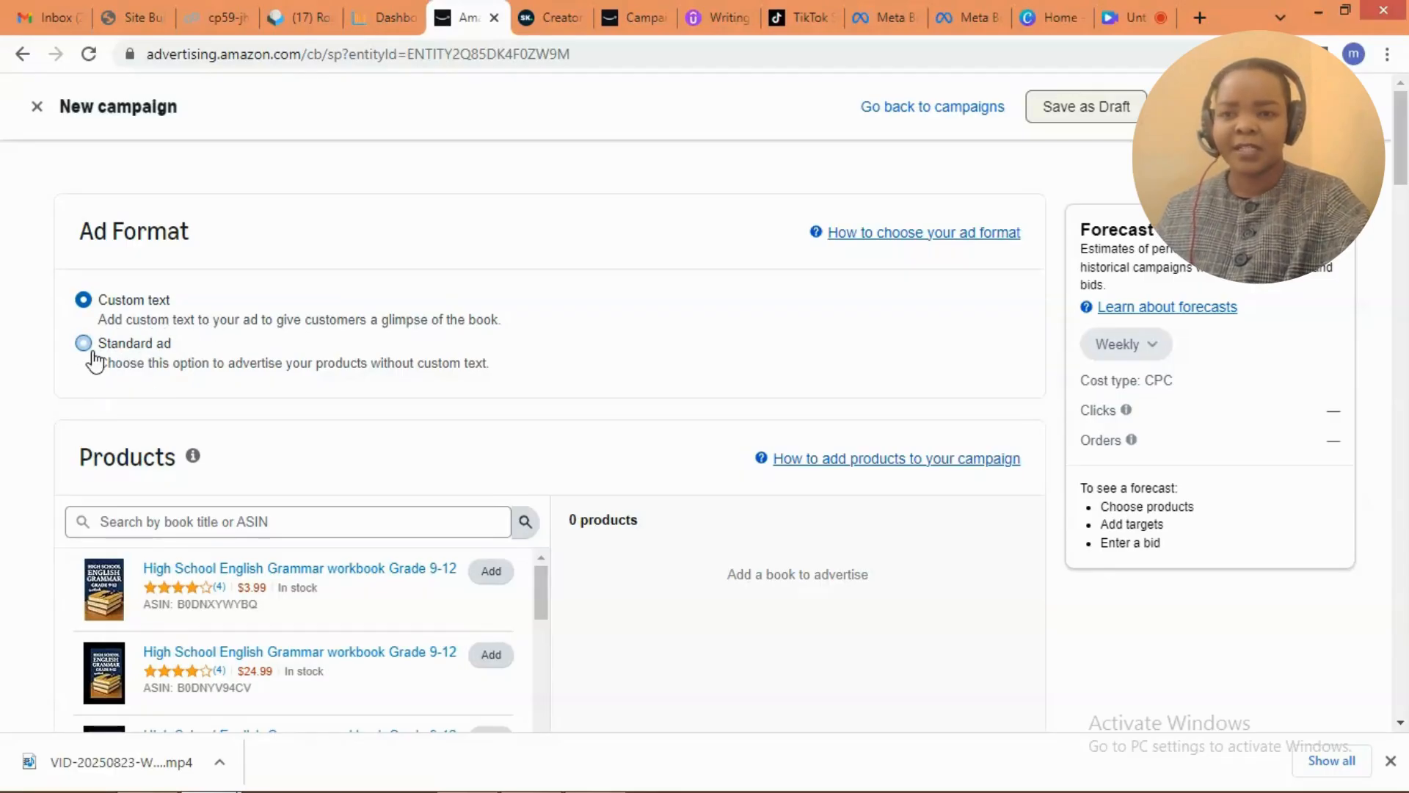
# - Set the new campaign's ad format to Standard ad
pyautogui.click(83, 342)
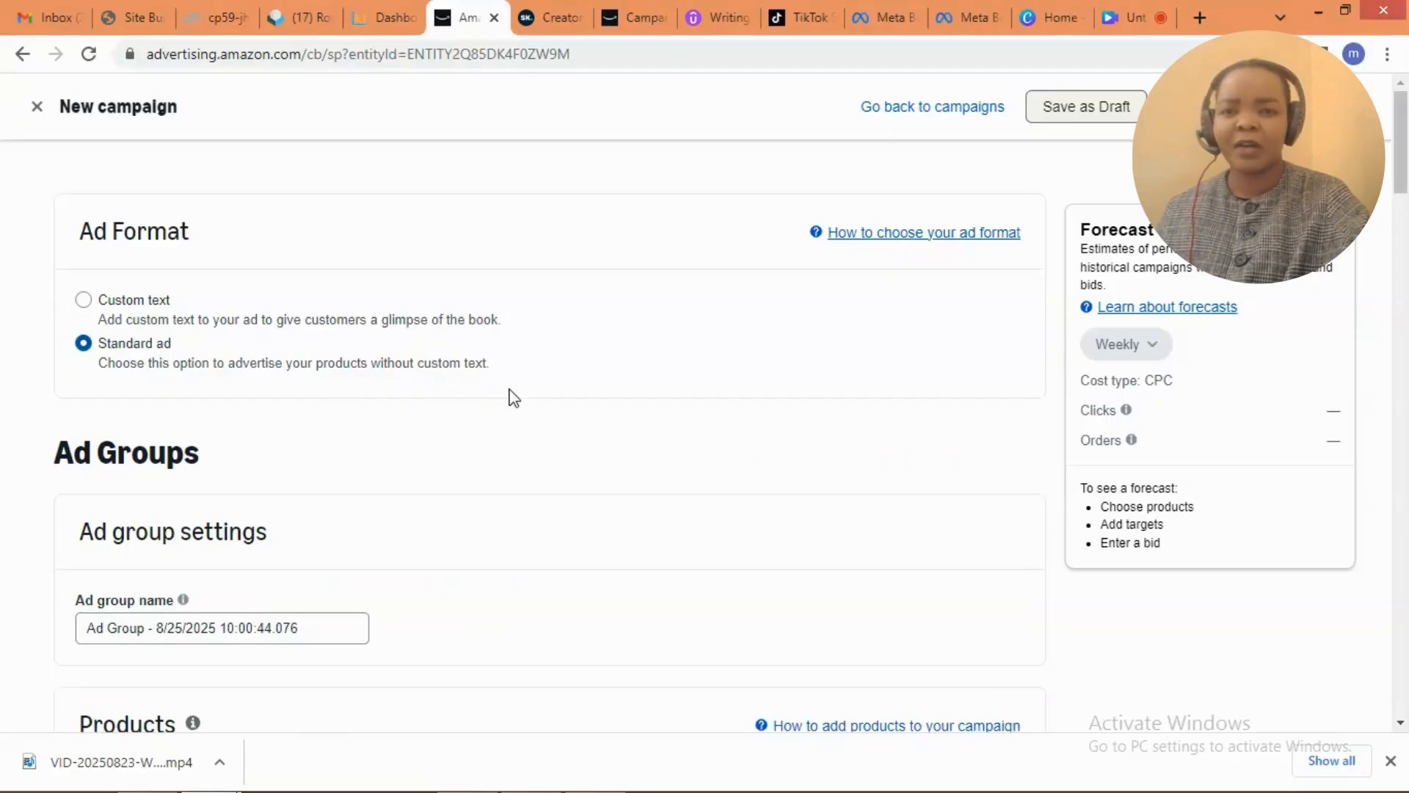
pyautogui.moveTo(1404, 176); pyautogui.dragTo(1406, 221)
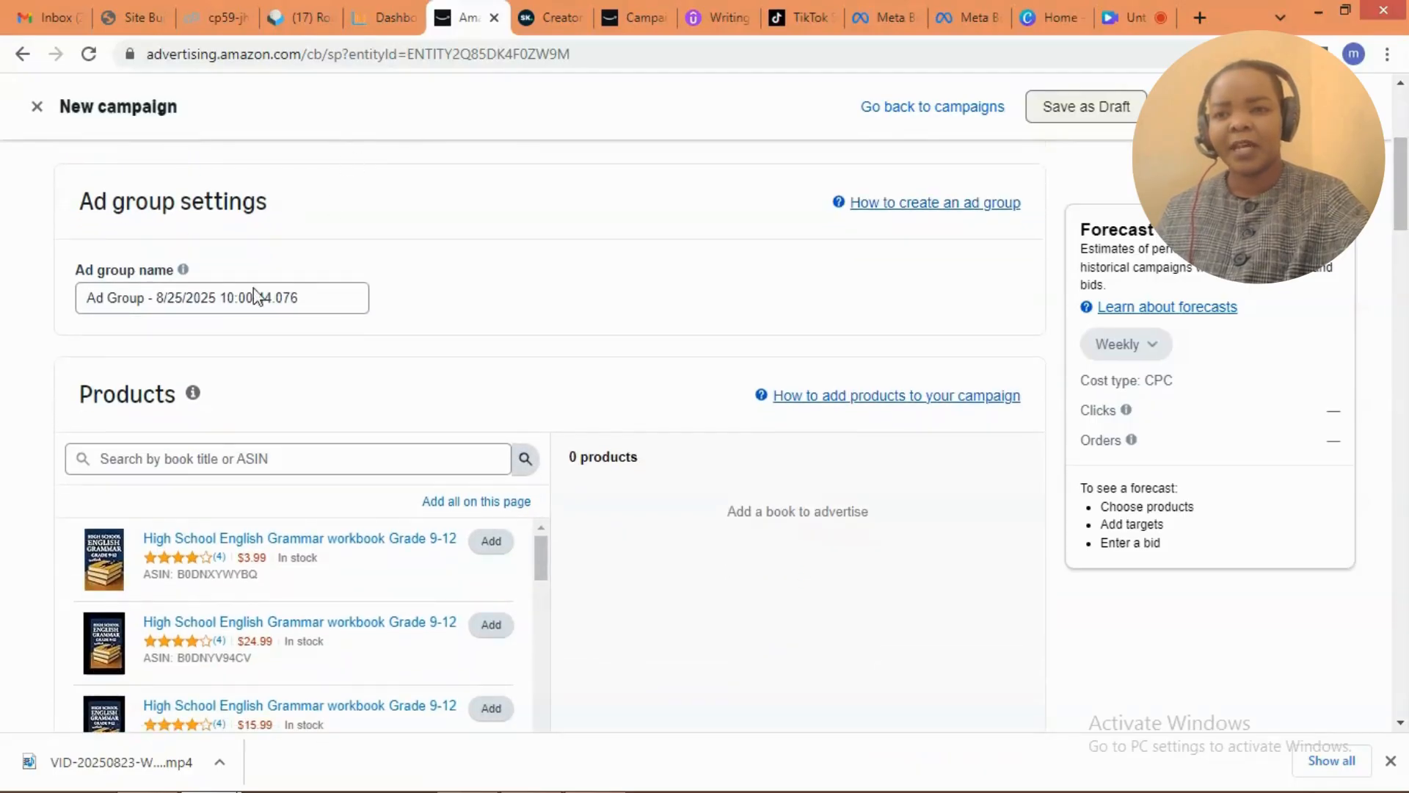
pyautogui.click(345, 299)
# - Add only the $14.99 edition of ADVENTURE TRAVEL GUIDE, ASIN B0FK4TQG26, as the advertised product
pyautogui.moveTo(1405, 197); pyautogui.dragTo(1406, 229)
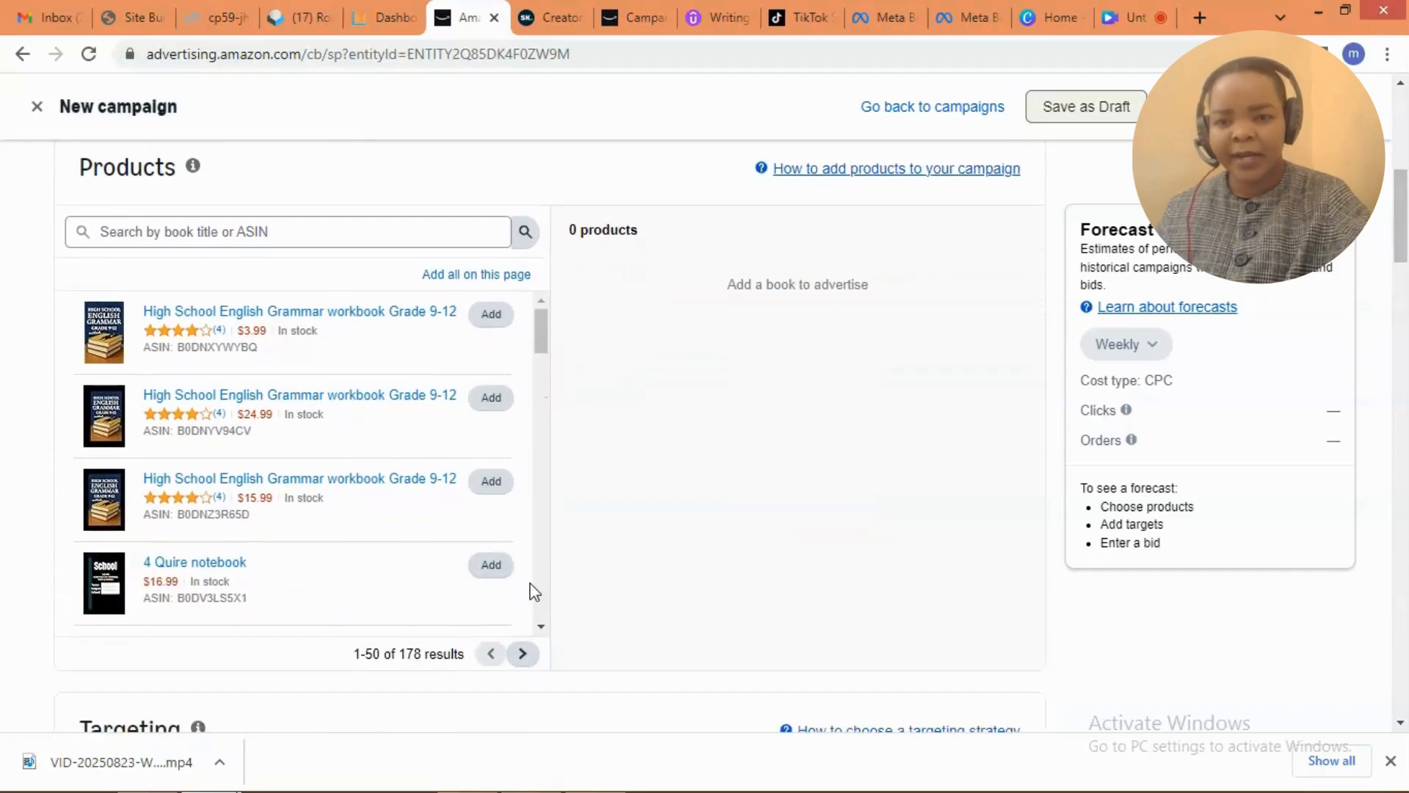
pyautogui.click(542, 628)
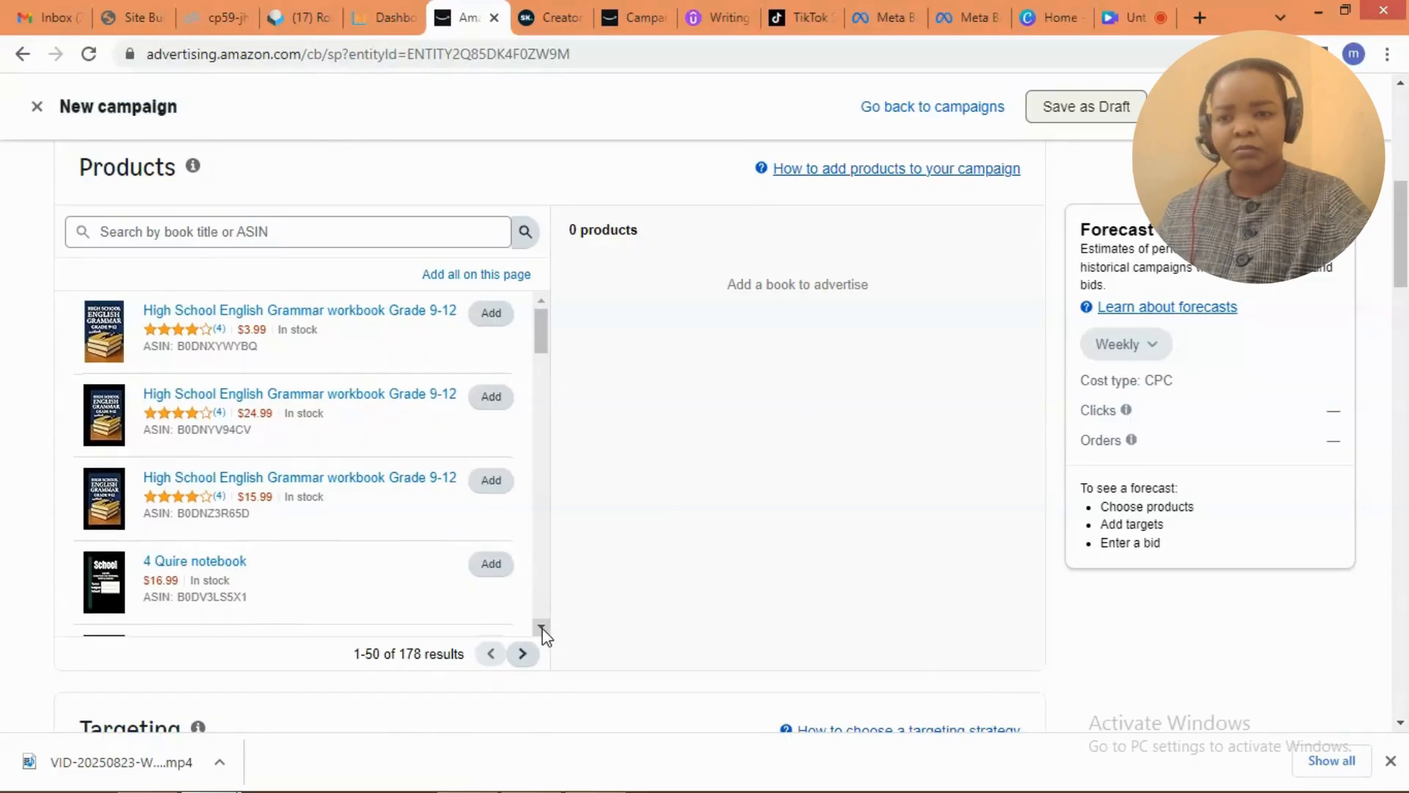
pyautogui.click(541, 629)
pyautogui.click(541, 628)
pyautogui.click(541, 628)
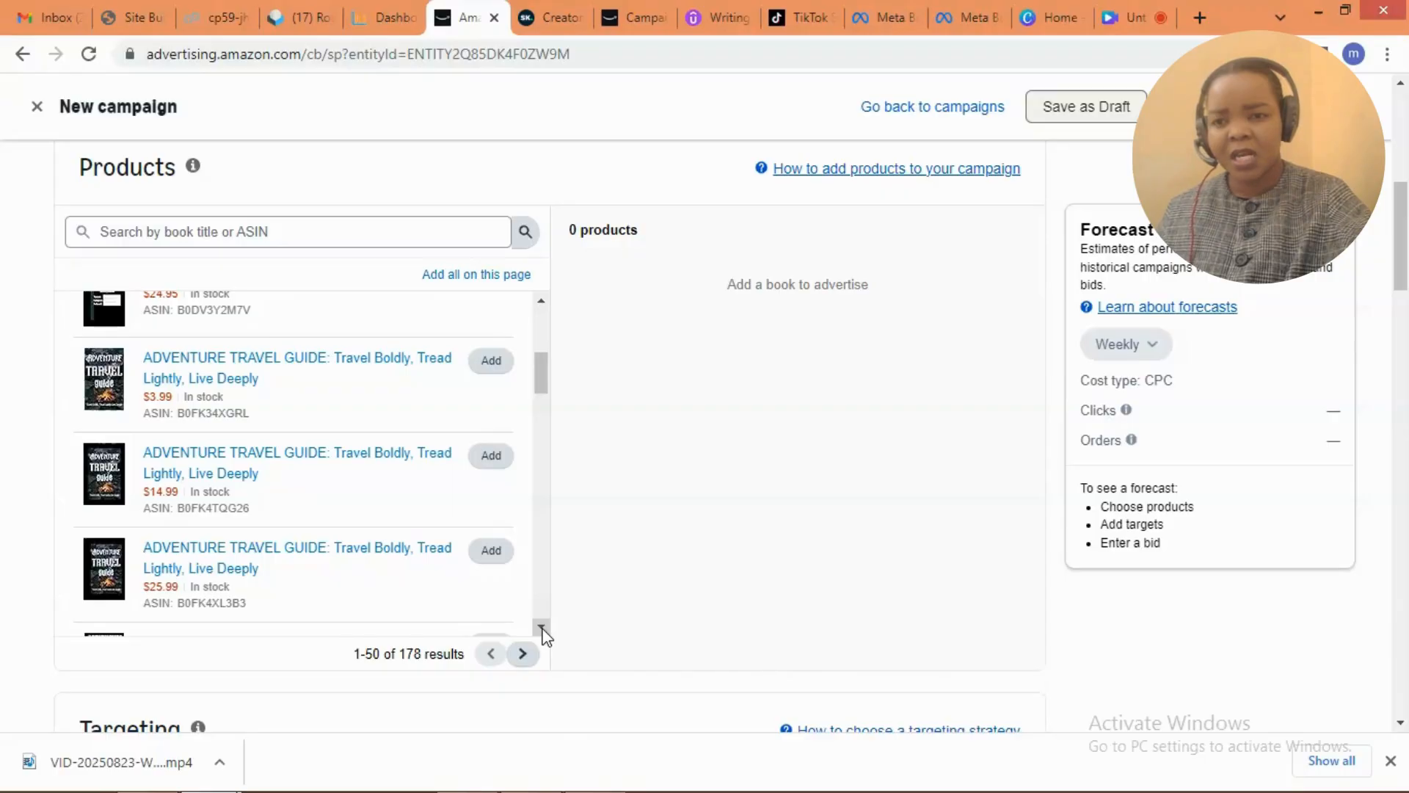
pyautogui.click(491, 374)
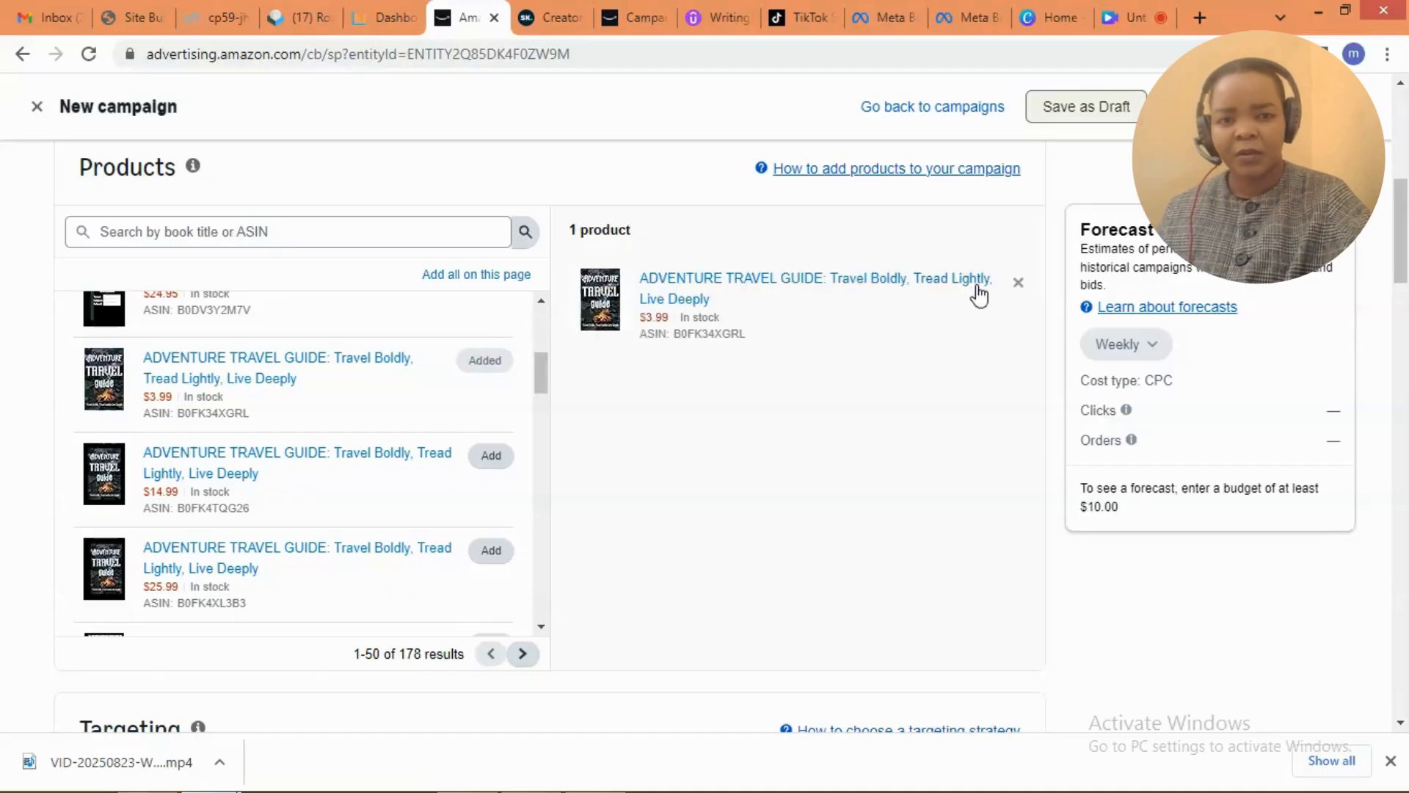
pyautogui.click(1018, 284)
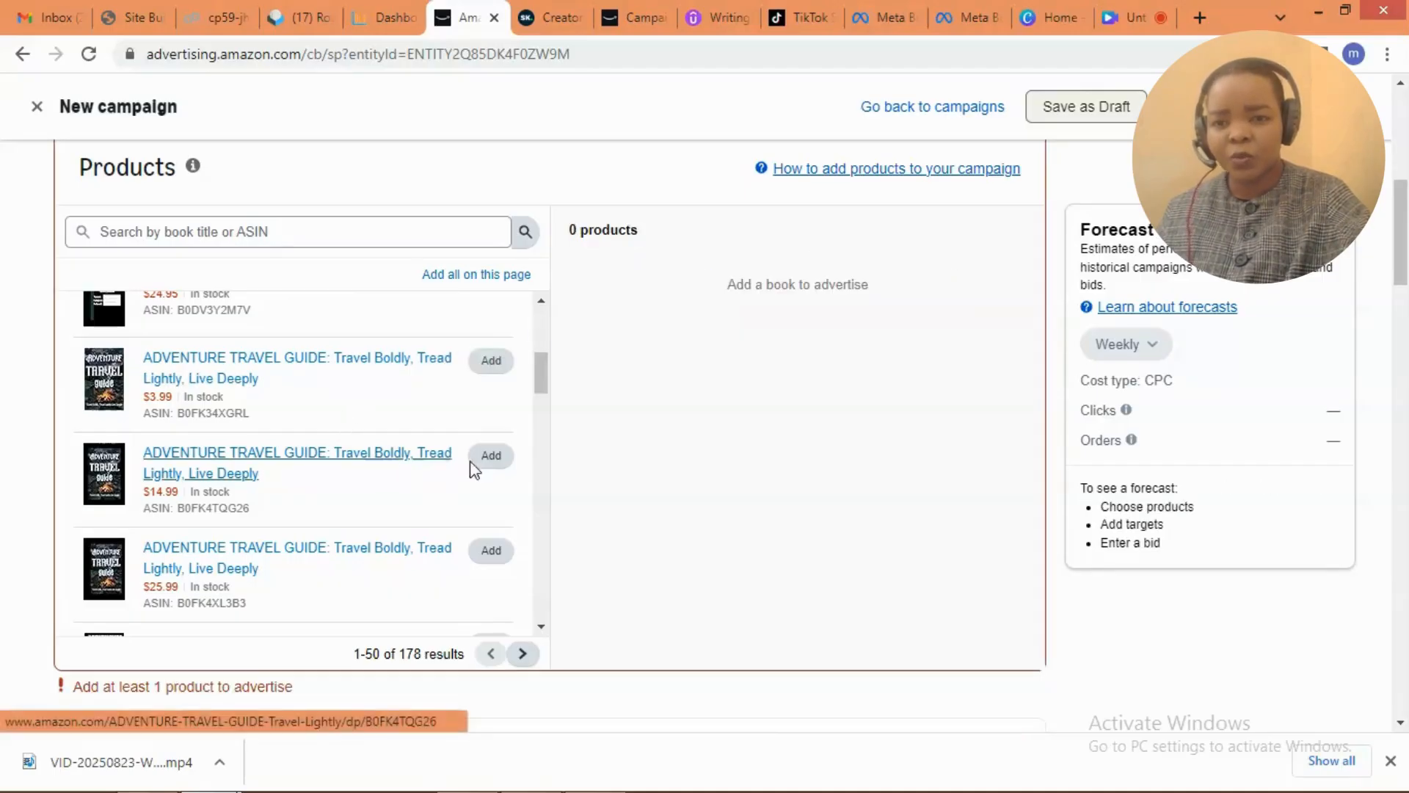
pyautogui.click(492, 459)
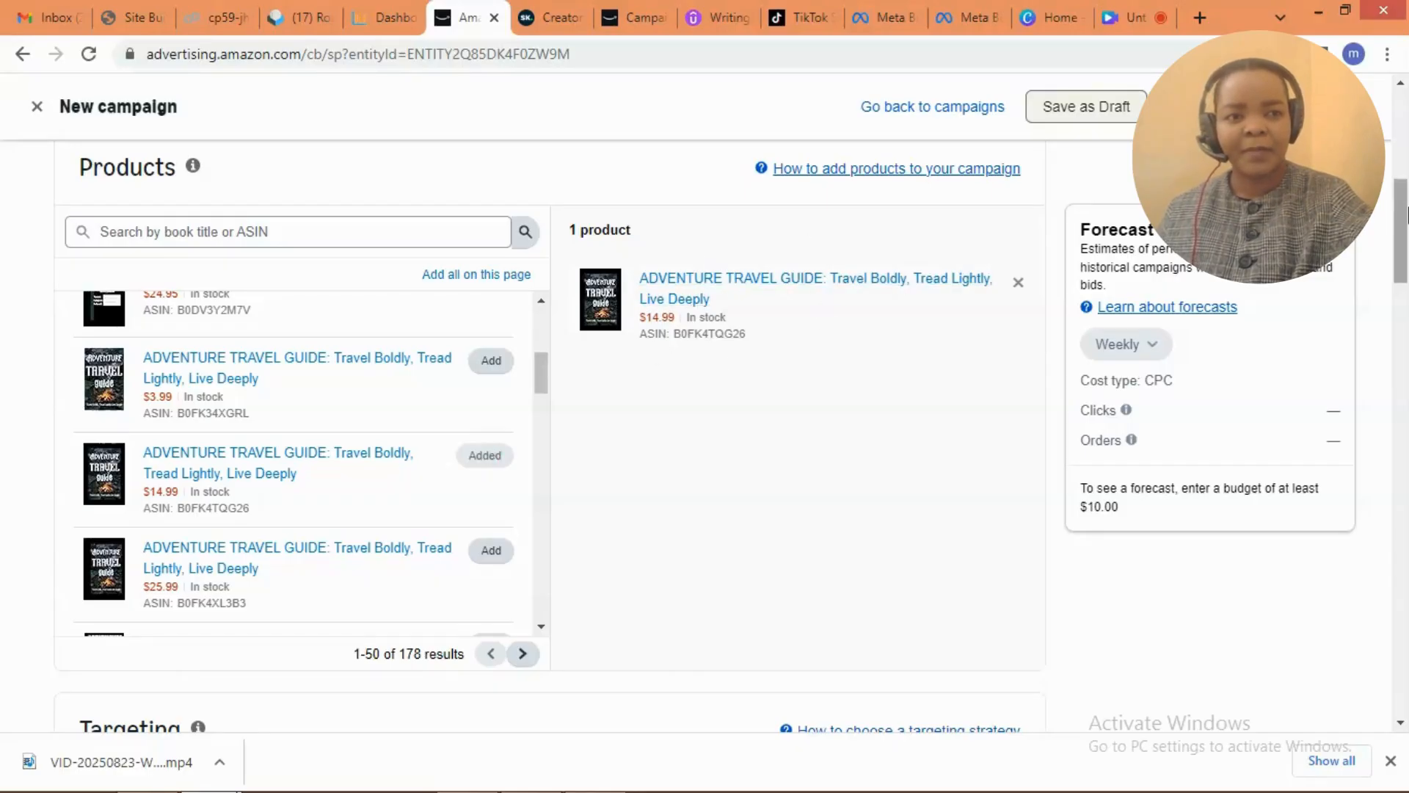
# - Replace the default ad group name with the added book's full title, copied from the product entry, followed by a hyphen
pyautogui.scroll(2, 1405, 220)
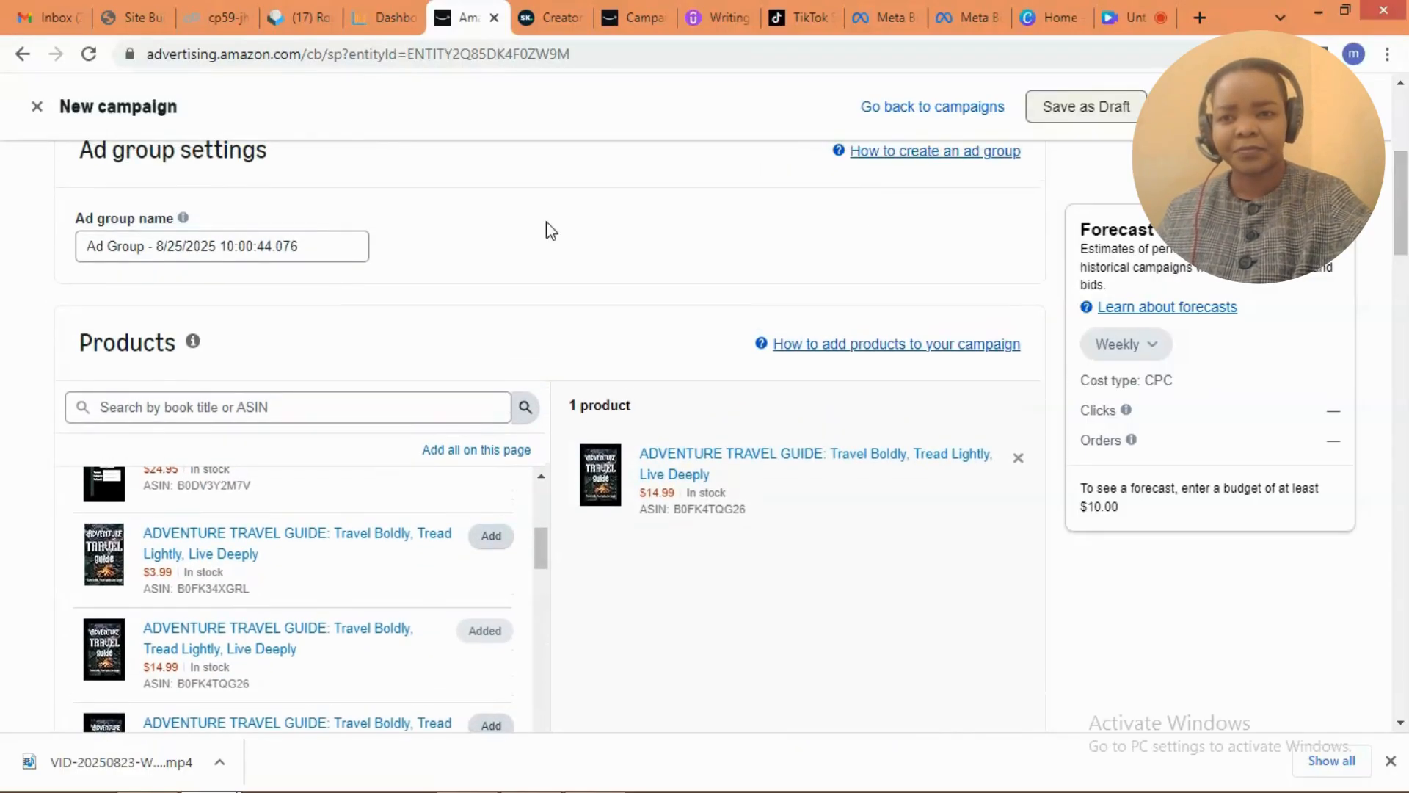
pyautogui.moveTo(323, 242); pyautogui.dragTo(60, 245)
pyautogui.press('BackSpace')
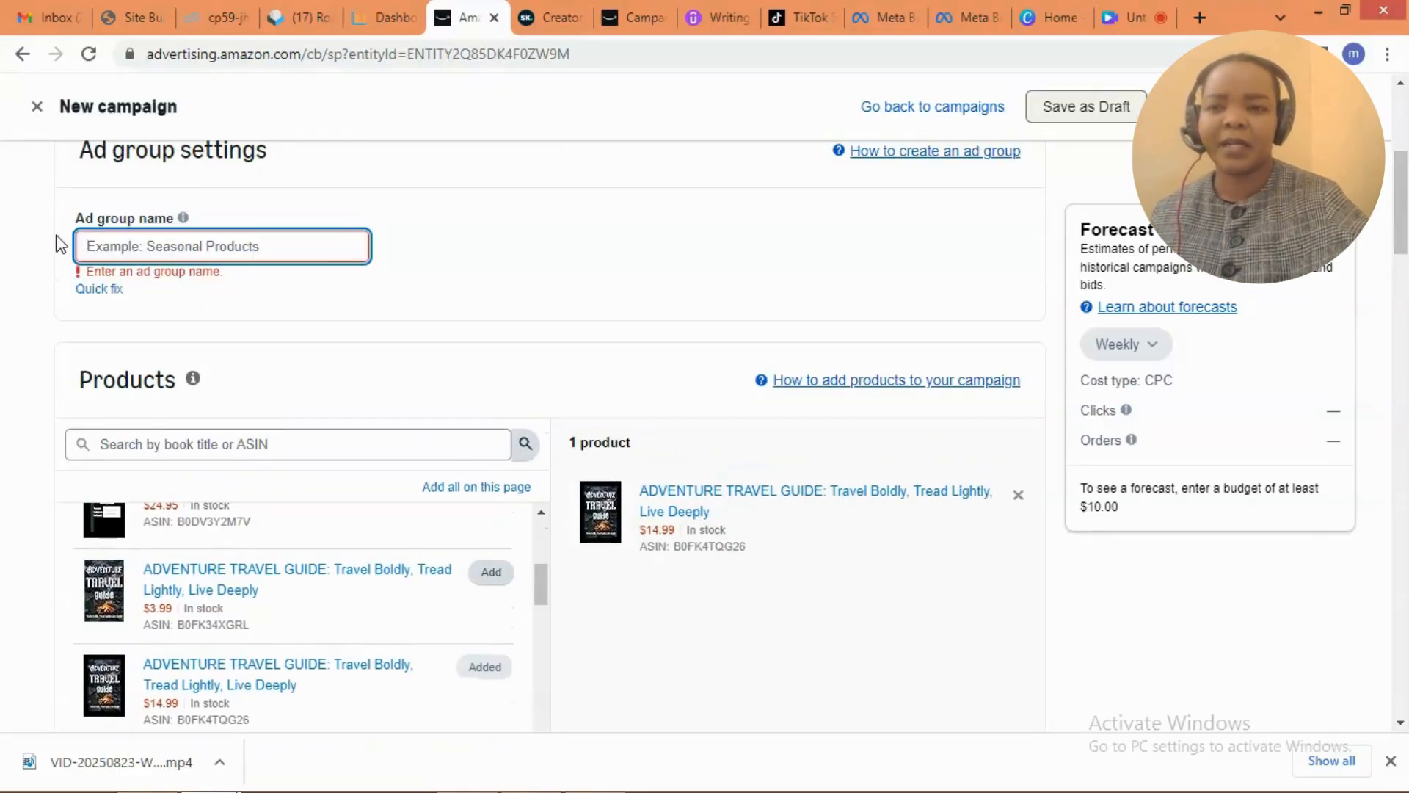
pyautogui.click(632, 487)
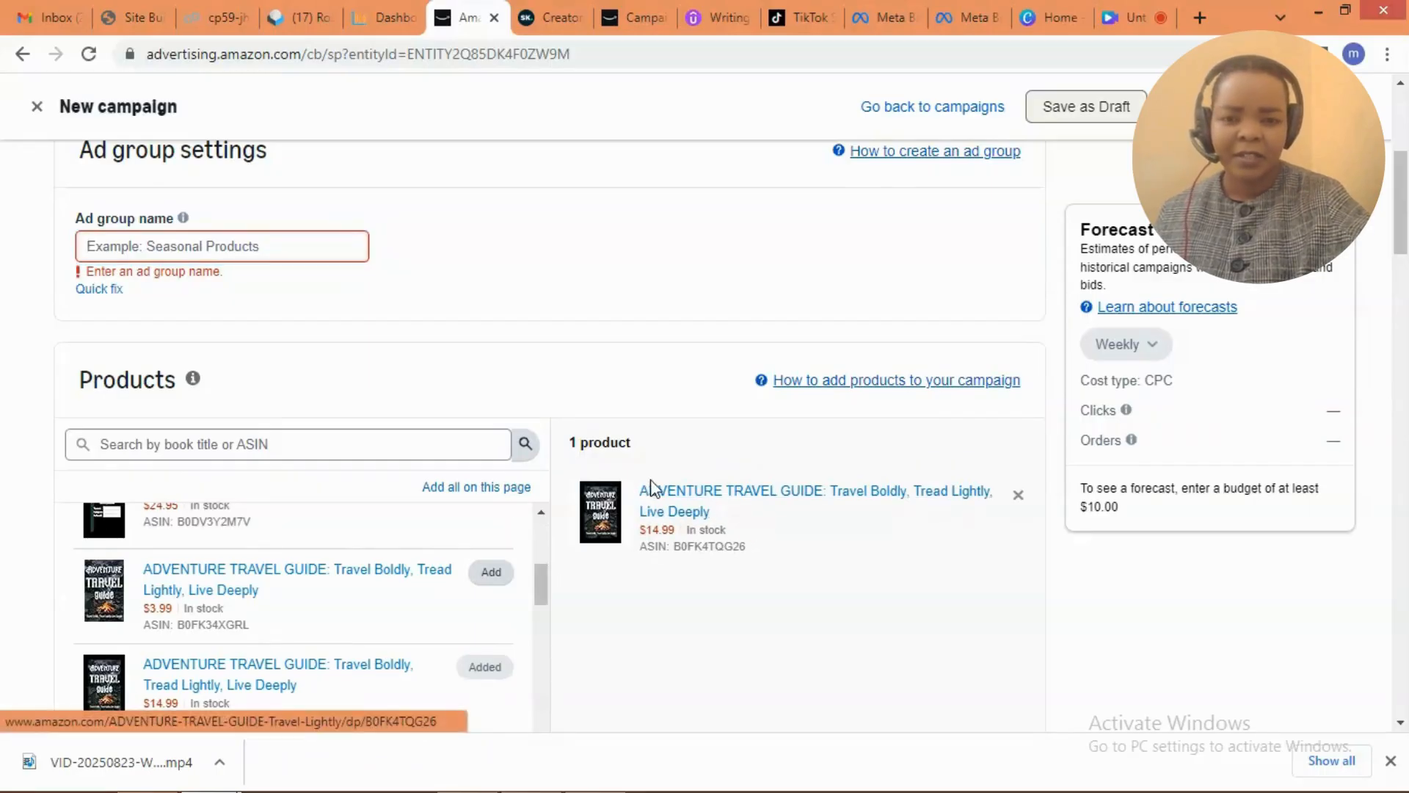
pyautogui.moveTo(632, 482); pyautogui.dragTo(711, 513)
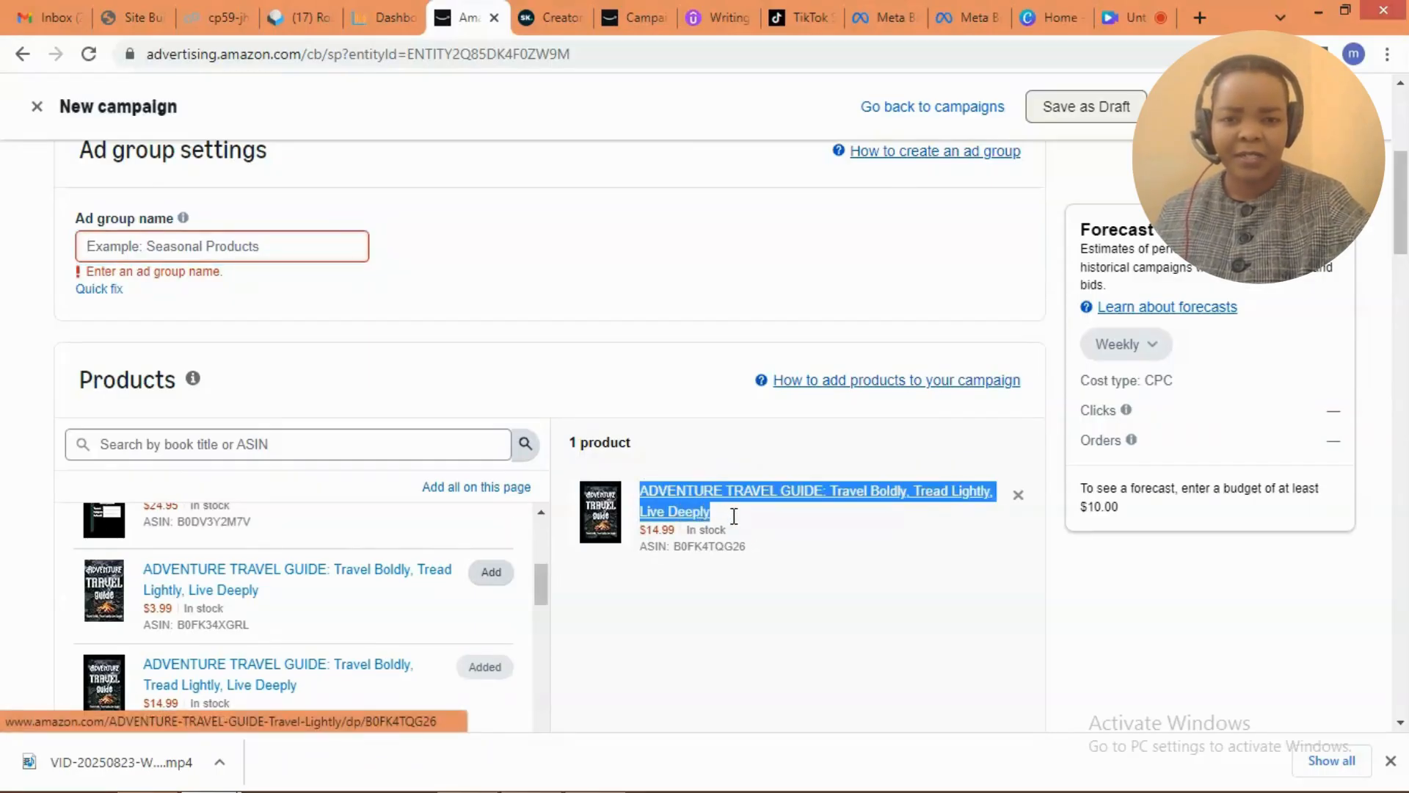
pyautogui.rightClick(674, 505)
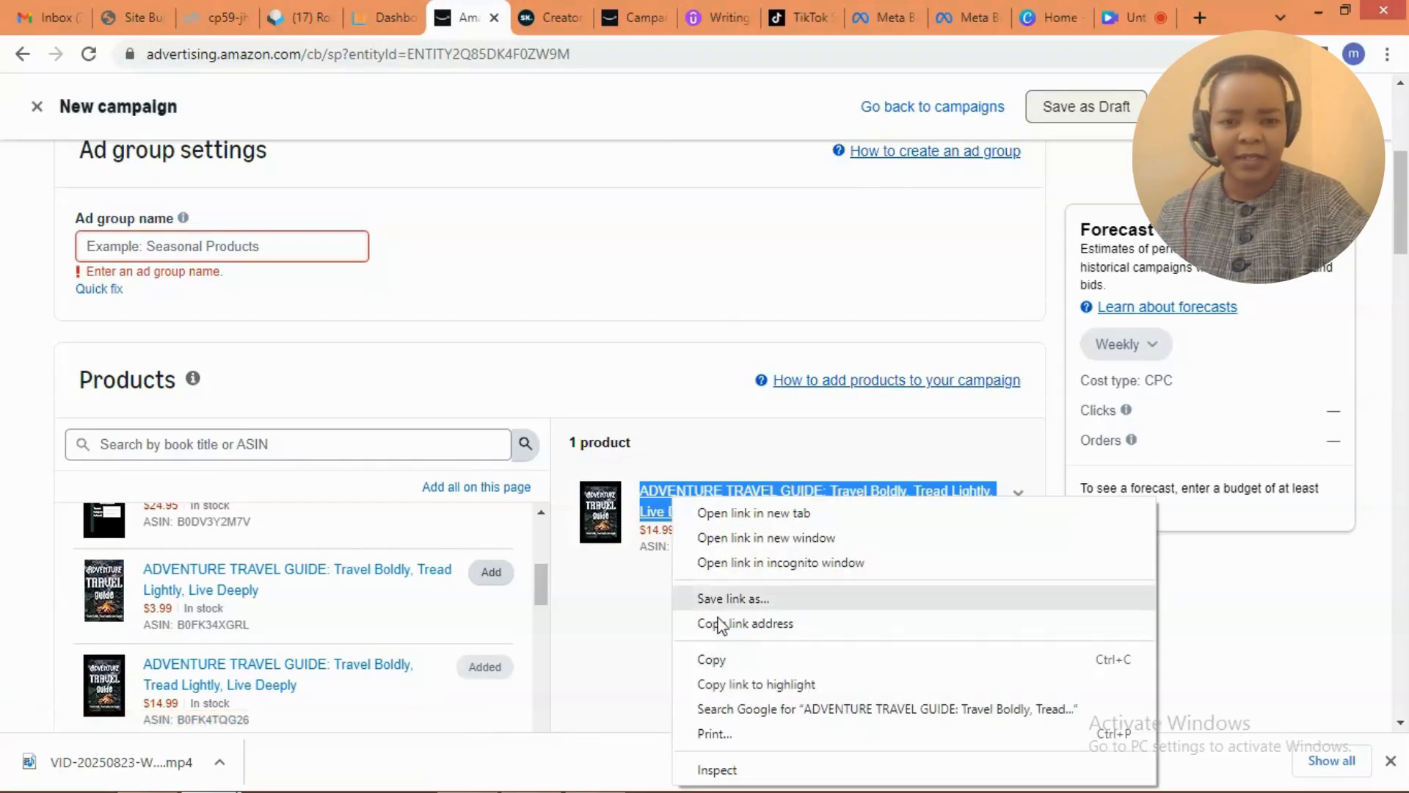
pyautogui.click(715, 663)
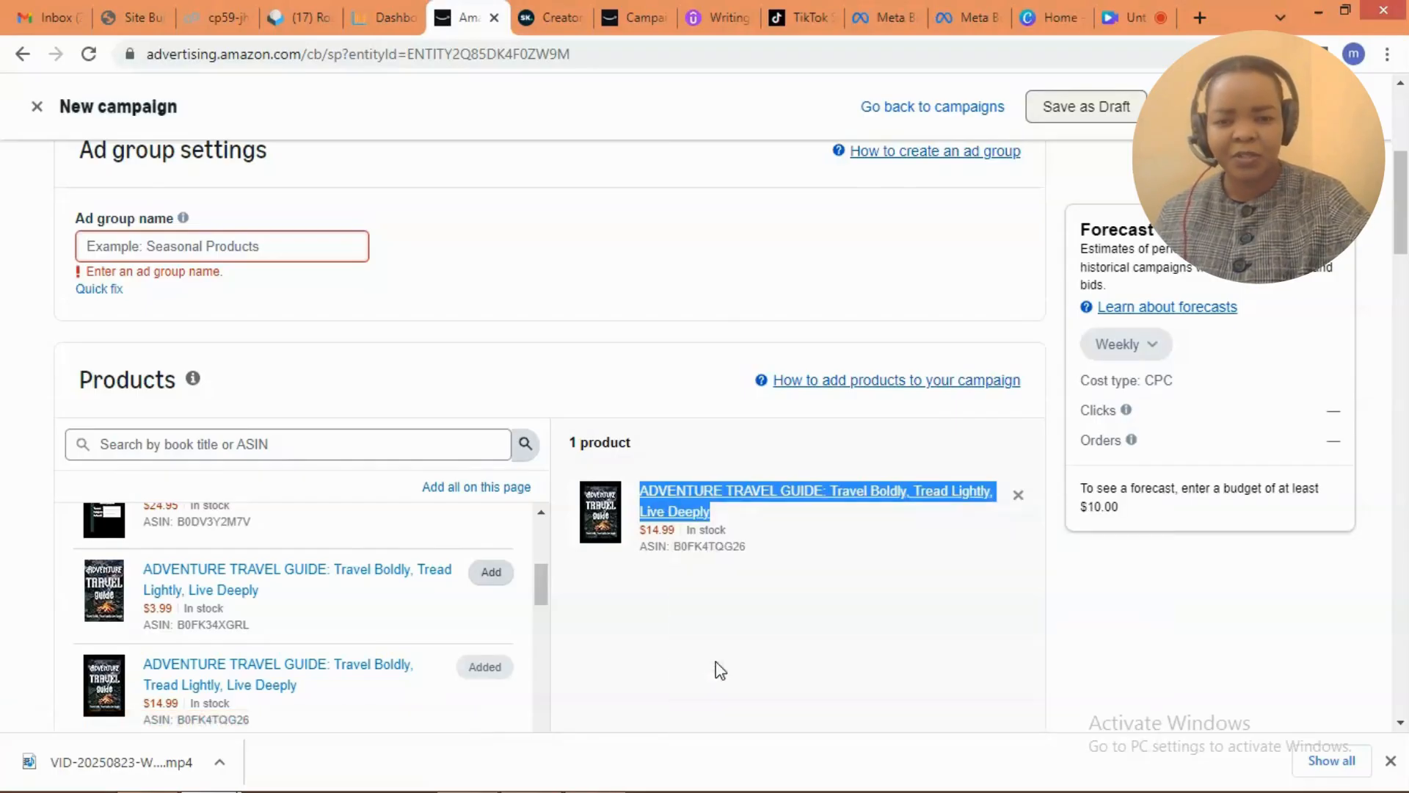
pyautogui.click(192, 247)
pyautogui.rightClick(191, 248)
pyautogui.click(232, 375)
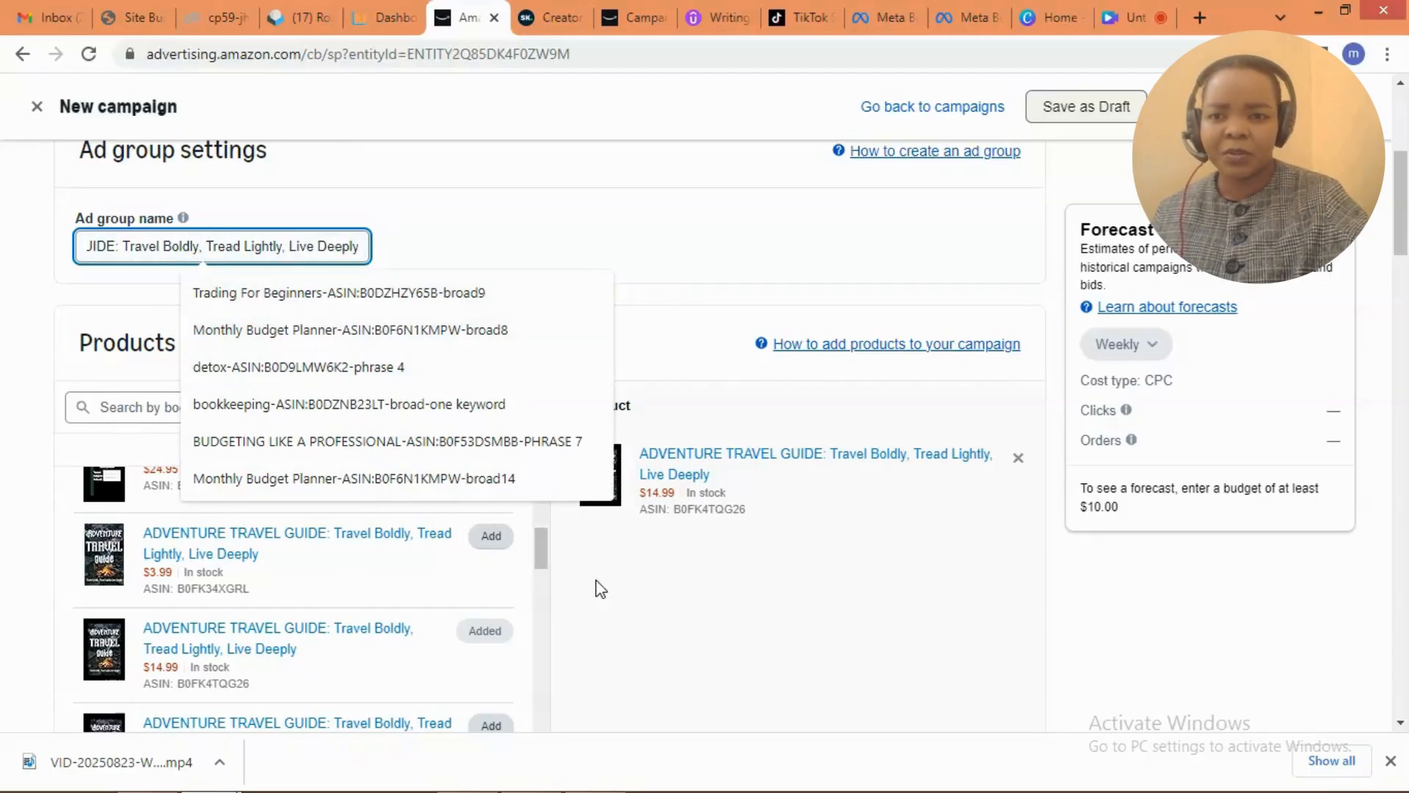
pyautogui.write('-')
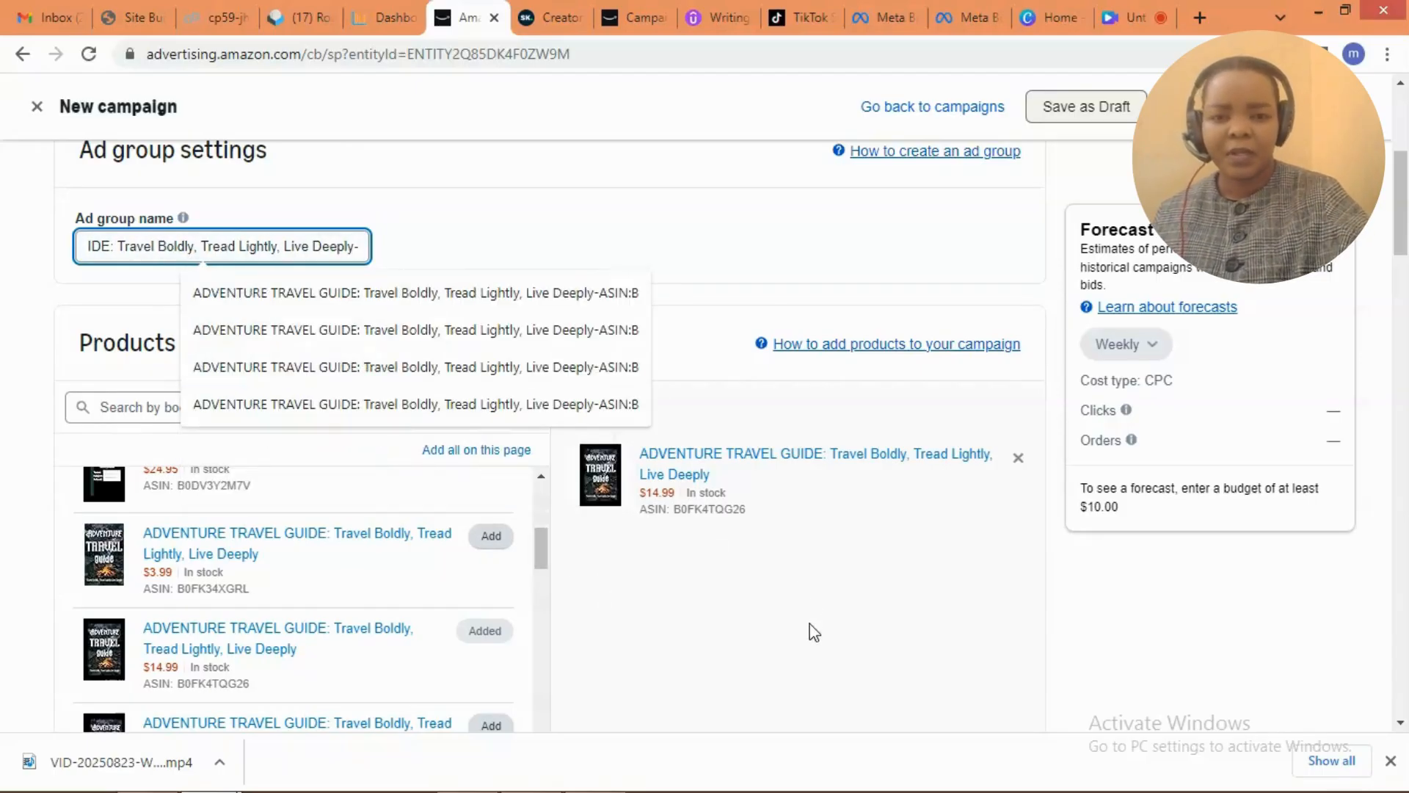
# - Copy the product's ASIN line and append it to the ad group name as "ASIN:B0FK4TQG26-"
pyautogui.click(637, 513)
pyautogui.moveTo(637, 512); pyautogui.dragTo(811, 512)
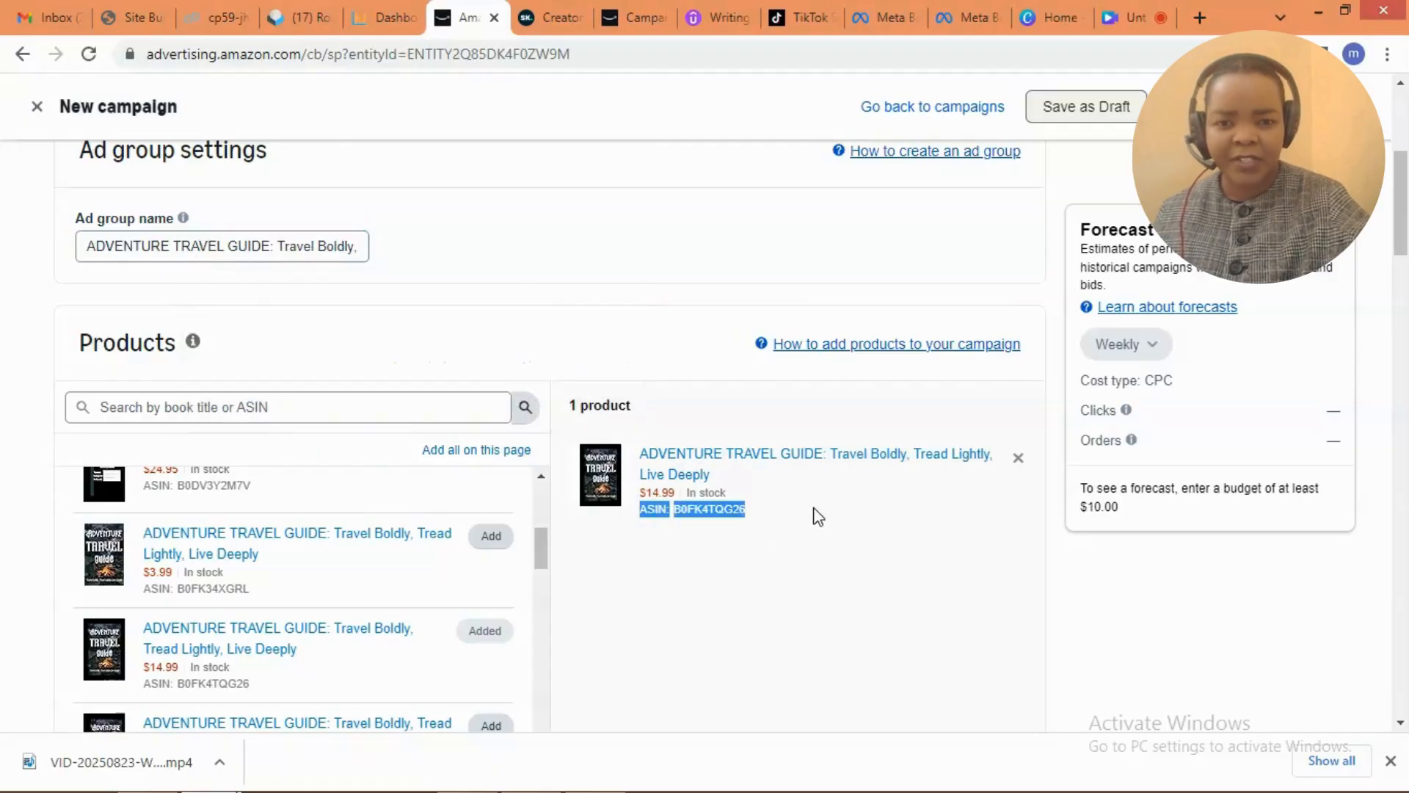
pyautogui.rightClick(714, 511)
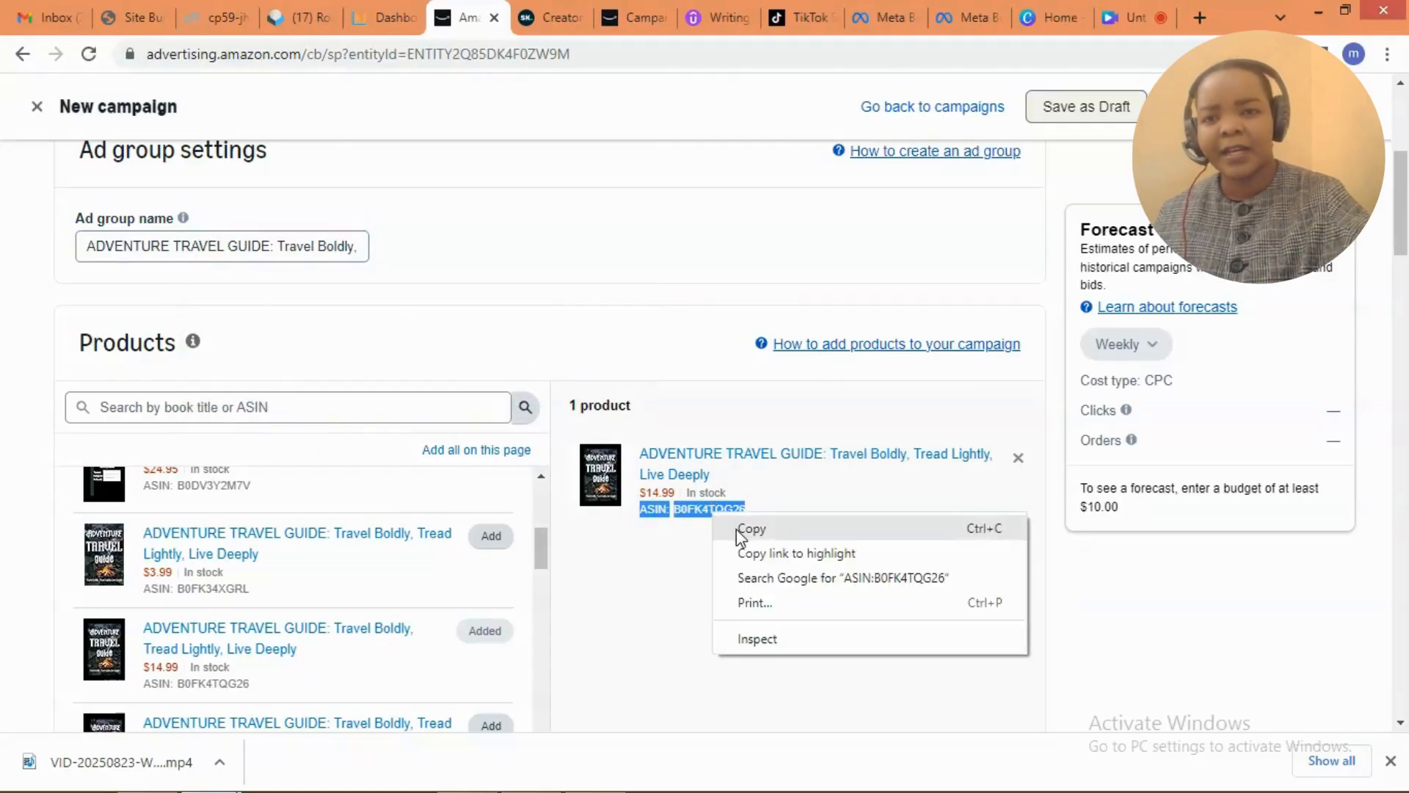
pyautogui.click(736, 530)
pyautogui.click(358, 248)
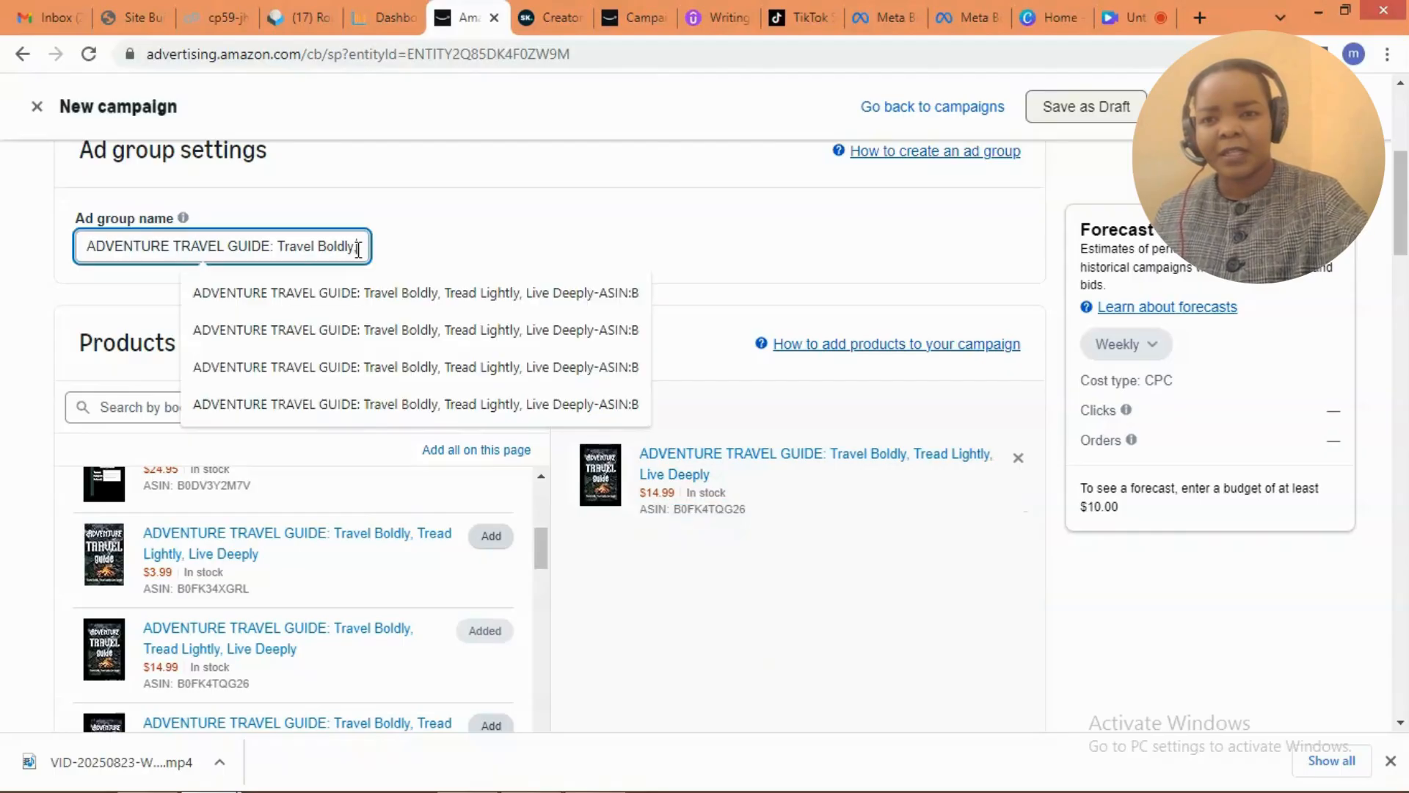
pyautogui.press('Right')
pyautogui.press('Right')
pyautogui.press('Right')
pyautogui.press('Right')
pyautogui.press('Right')
pyautogui.press('Right')
pyautogui.press('Right')
pyautogui.press('Right')
pyautogui.press('Right')
pyautogui.press('Right')
pyautogui.press('Right')
pyautogui.press('Right')
pyautogui.press('Right')
pyautogui.press('Right')
pyautogui.press('Right')
pyautogui.press('Right')
pyautogui.press('Right')
pyautogui.press('Right')
pyautogui.press('Right')
pyautogui.press('Right')
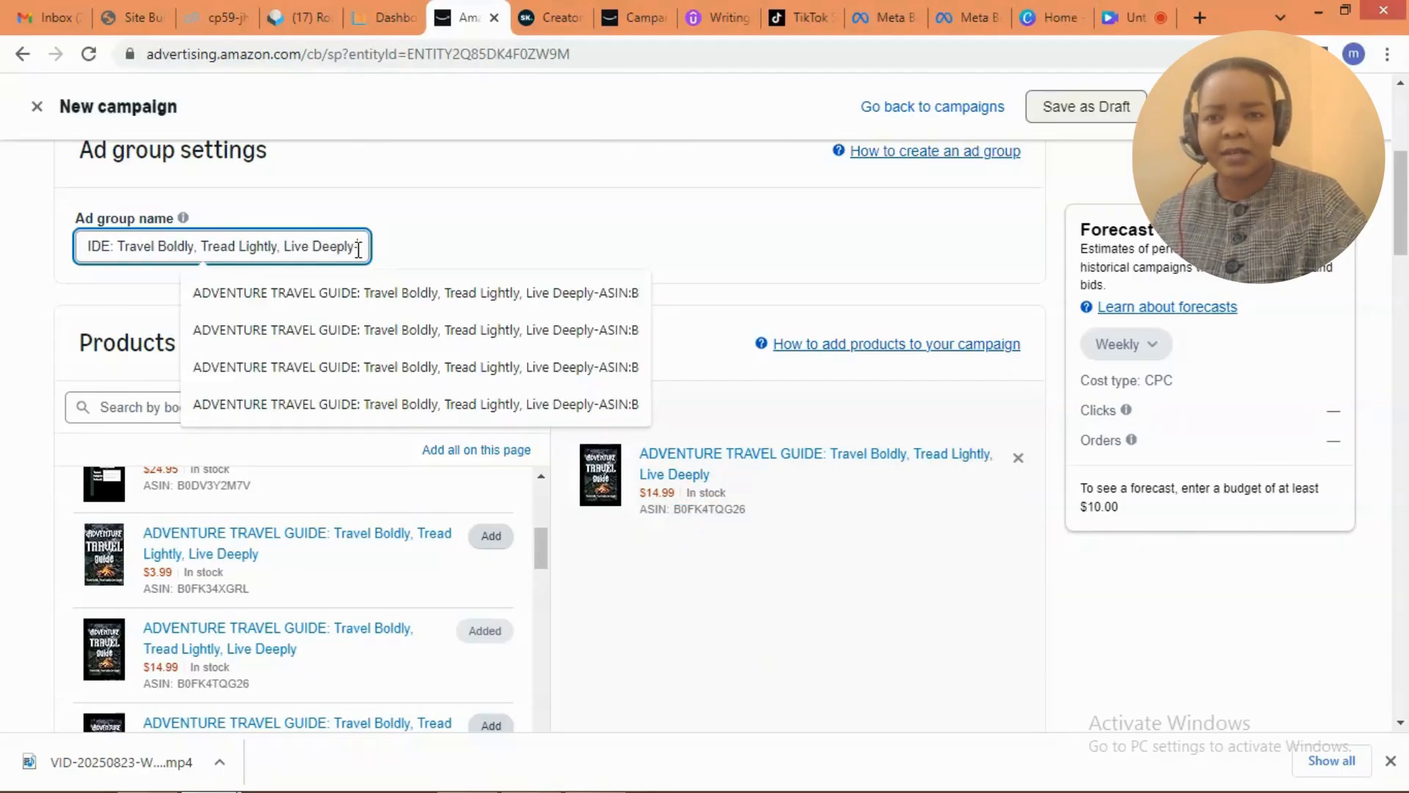
pyautogui.rightClick(363, 245)
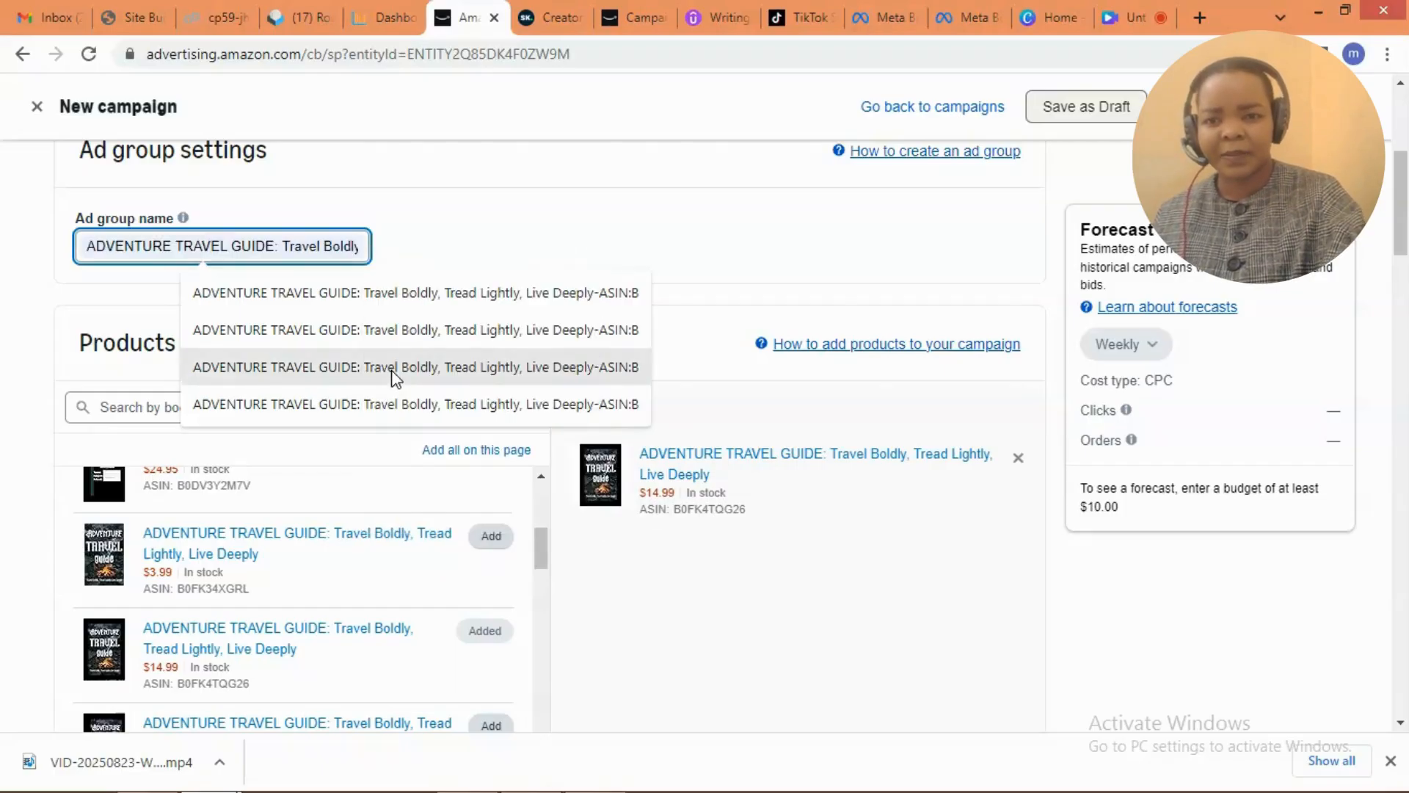
pyautogui.click(221, 293)
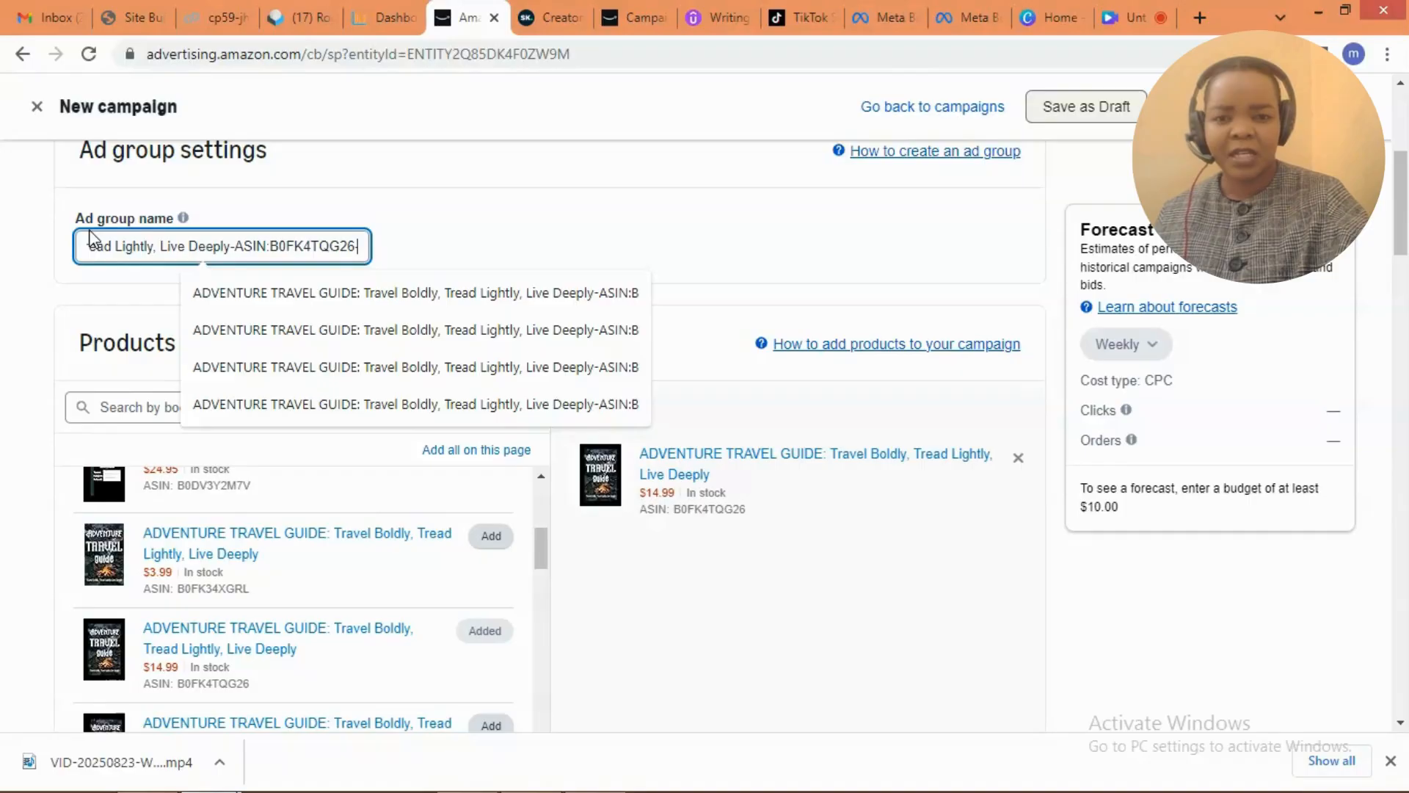
# - Finish the ad group name with "PHRASE 1" and copy the whole name to the clipboard
pyautogui.write('PHRASE')
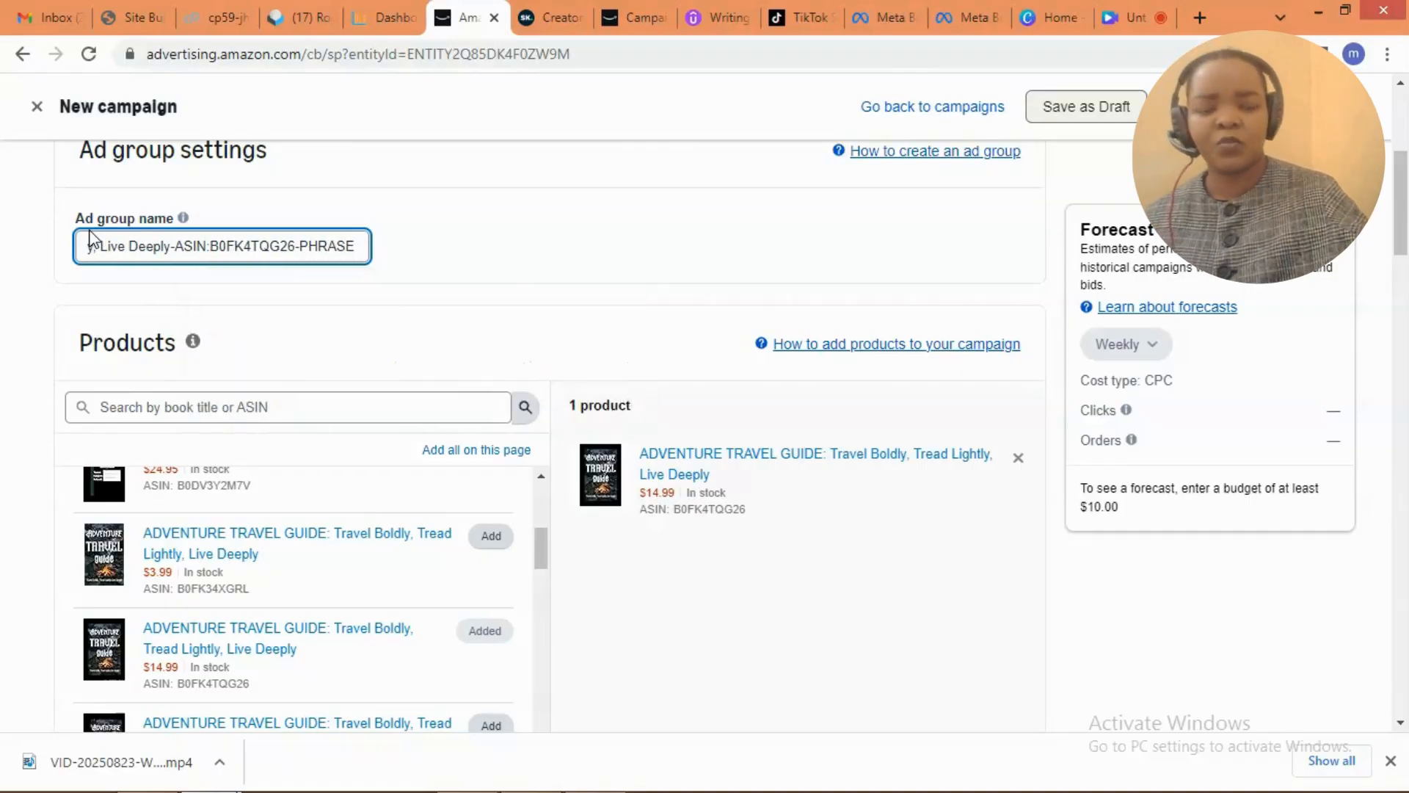
pyautogui.write(' 1')
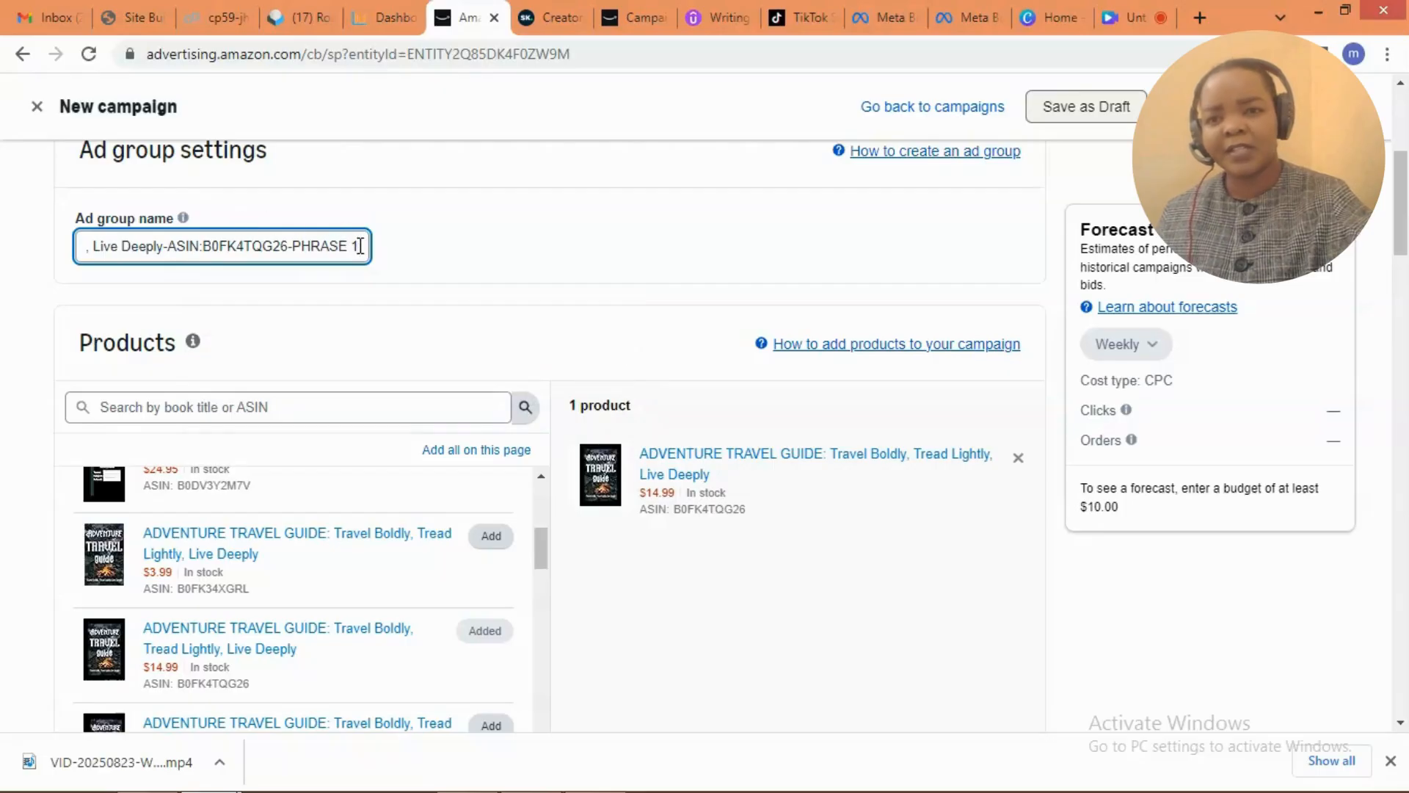
pyautogui.moveTo(360, 247); pyautogui.dragTo(7, 264)
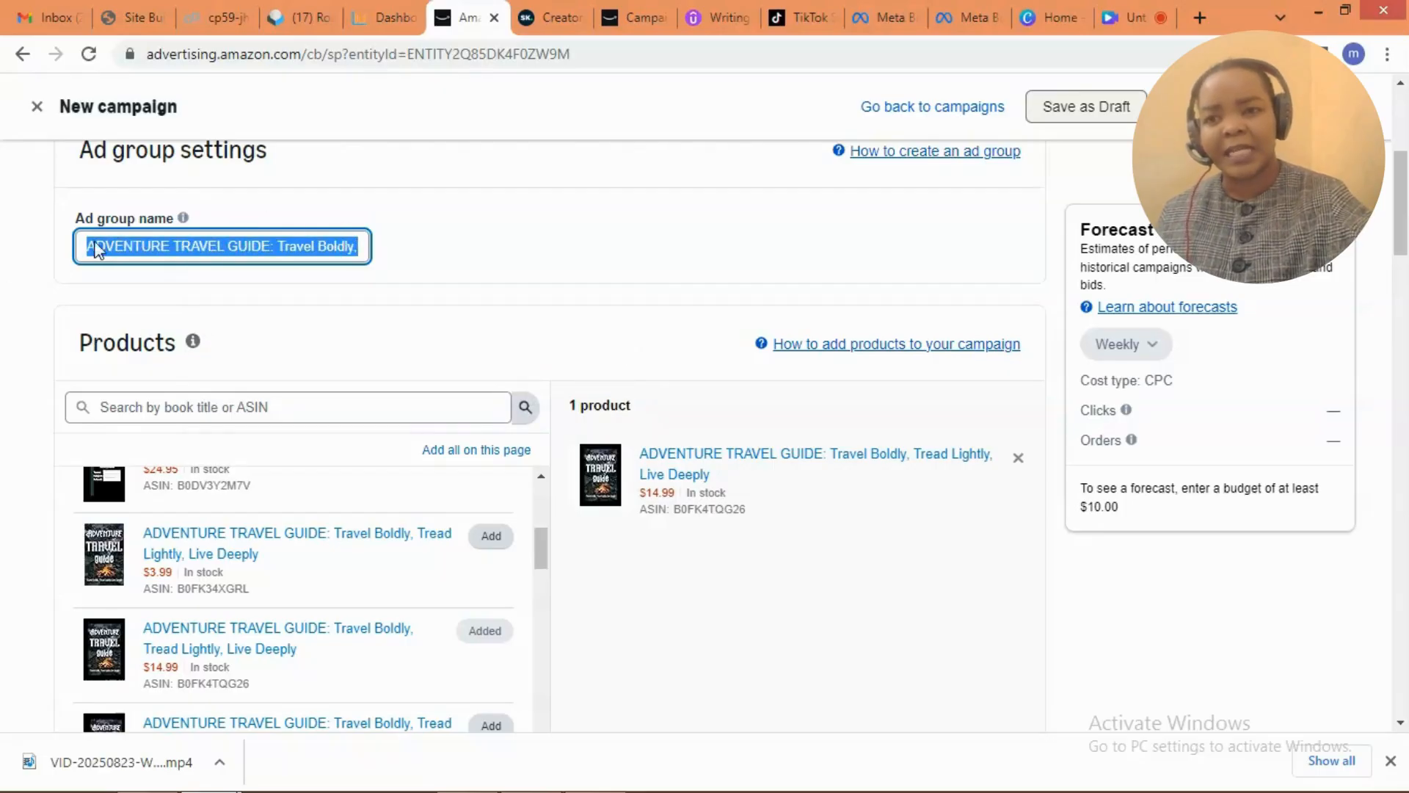
pyautogui.rightClick(153, 243)
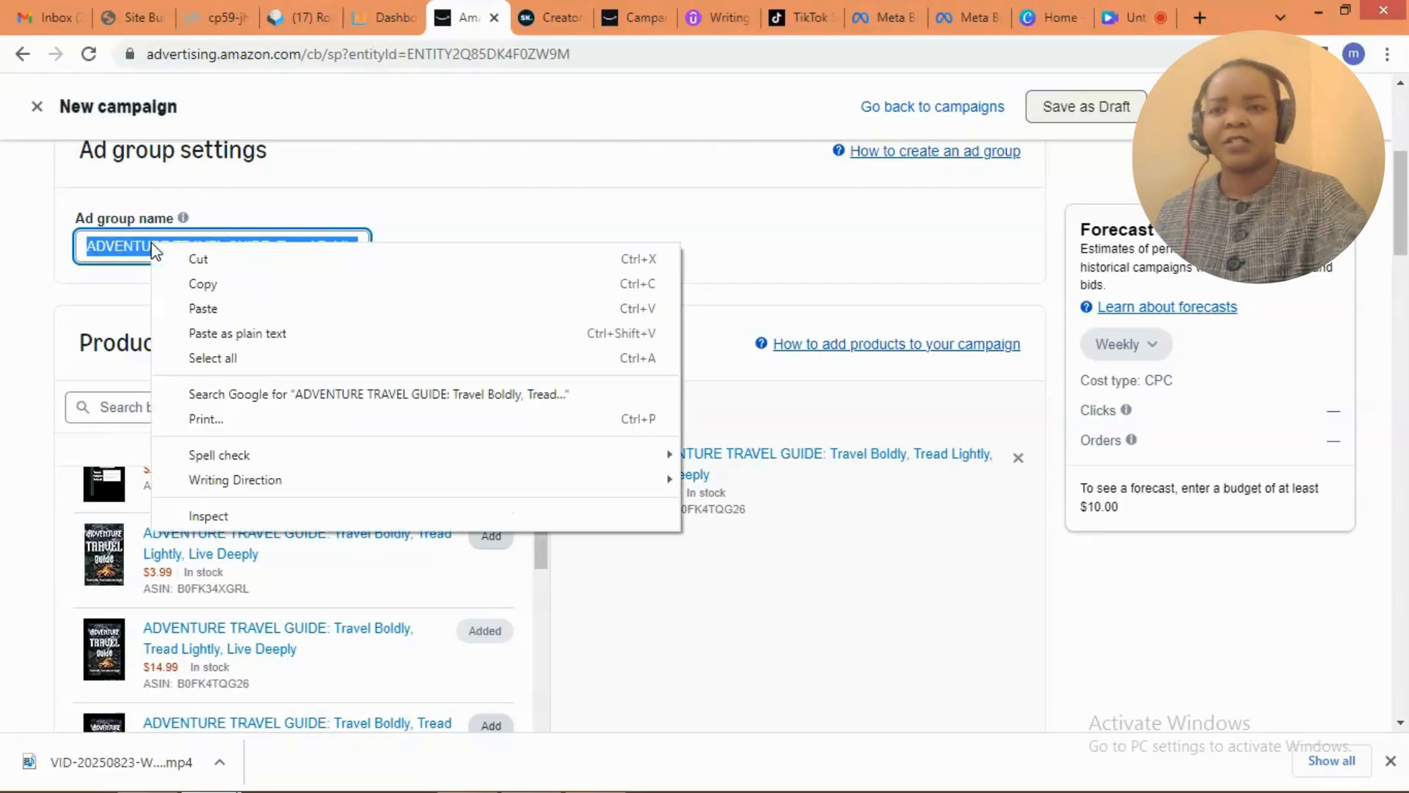
pyautogui.click(218, 284)
# - Replace the default campaign name with the copied ad group name ending in "ASIN:B0FK4TQG26-PHRASE 1"
pyautogui.moveTo(1406, 206); pyautogui.dragTo(1376, 556)
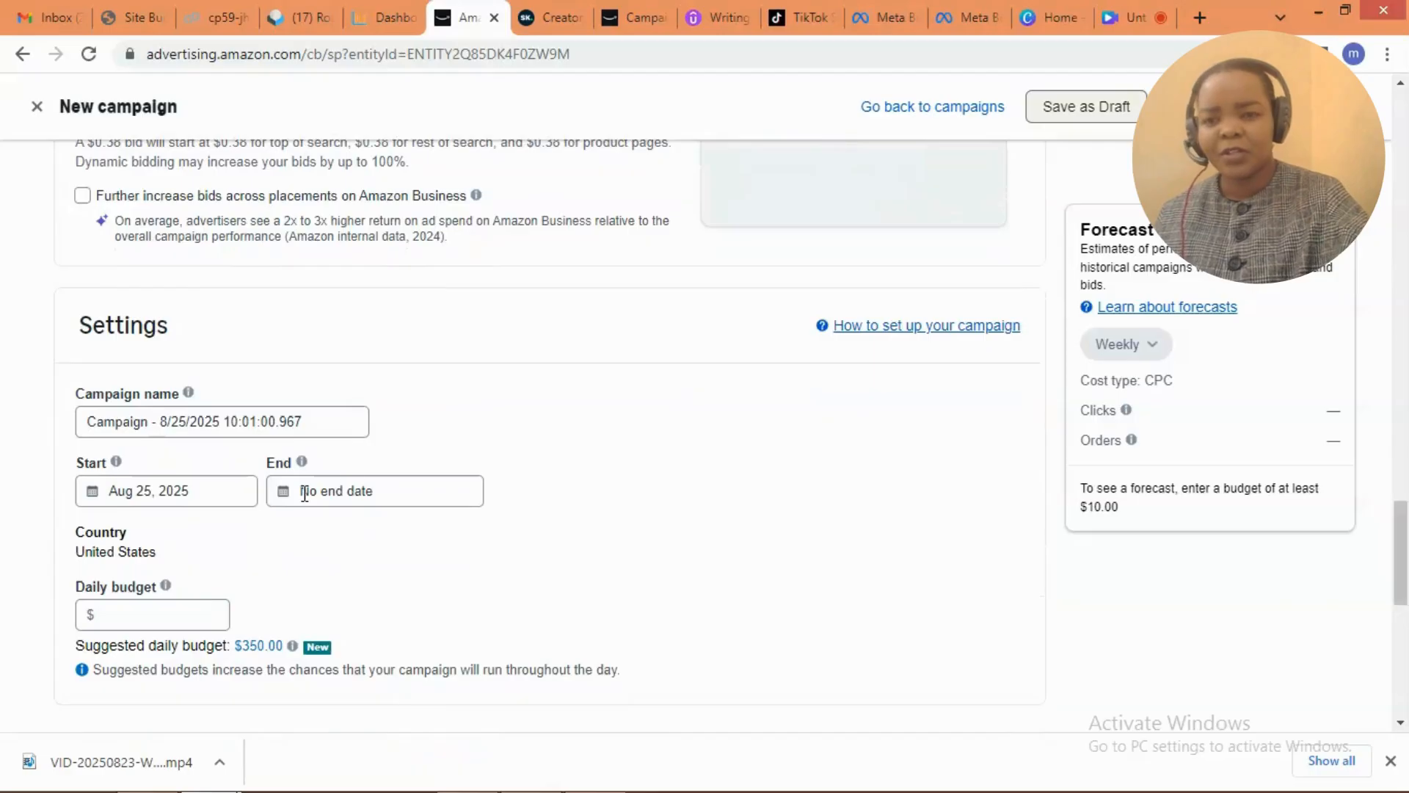
pyautogui.click(318, 425)
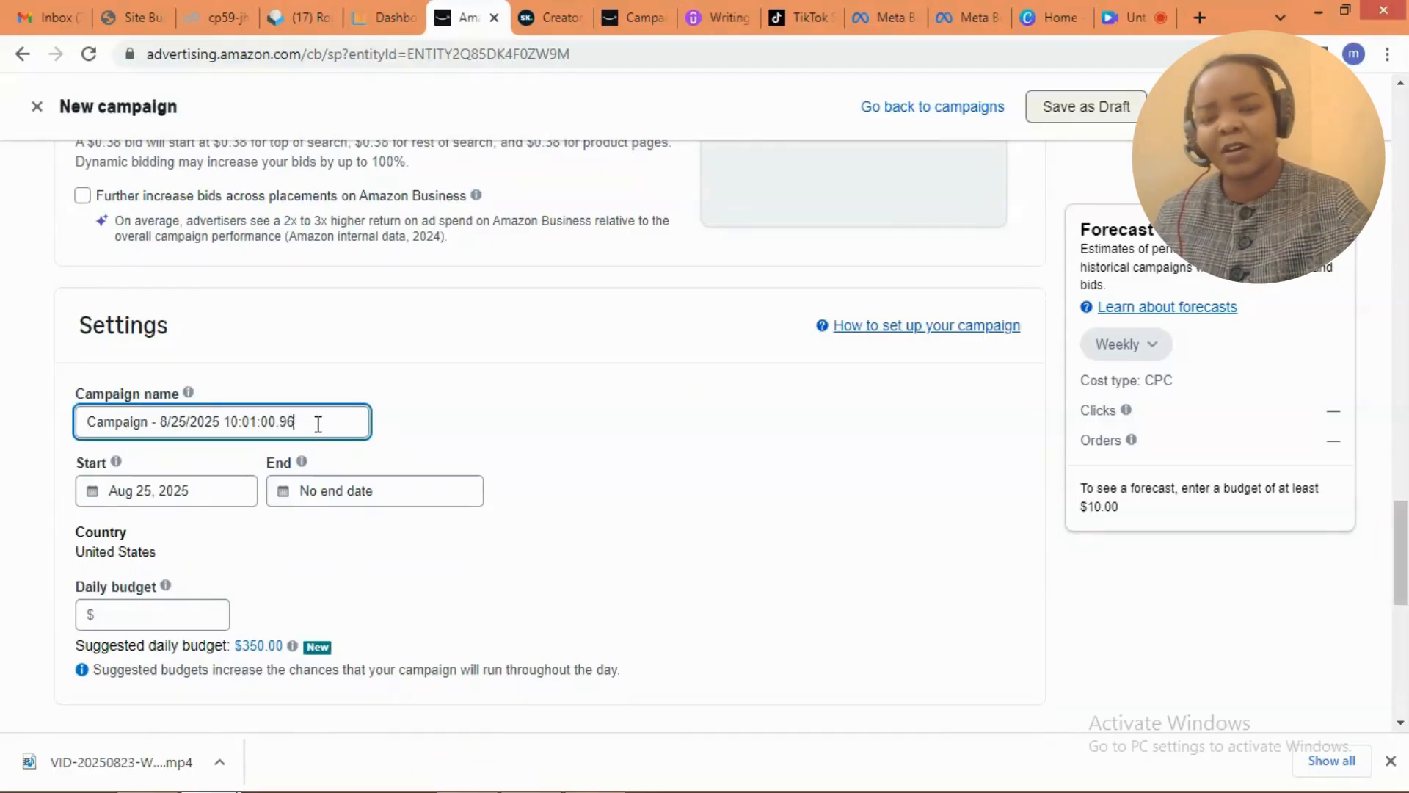
pyautogui.press('BackSpace')
pyautogui.press('BackSpace')
pyautogui.press('BackSpace')
pyautogui.press('BackSpace')
pyautogui.press('BackSpace')
pyautogui.press('BackSpace')
pyautogui.press('BackSpace')
pyautogui.press('BackSpace')
pyautogui.press('BackSpace')
pyautogui.press('BackSpace')
pyautogui.press('BackSpace')
pyautogui.press('BackSpace')
pyautogui.press('BackSpace')
pyautogui.press('BackSpace')
pyautogui.press('BackSpace')
pyautogui.press('BackSpace')
pyautogui.press('BackSpace')
pyautogui.press('BackSpace')
pyautogui.press('BackSpace')
pyautogui.press('BackSpace')
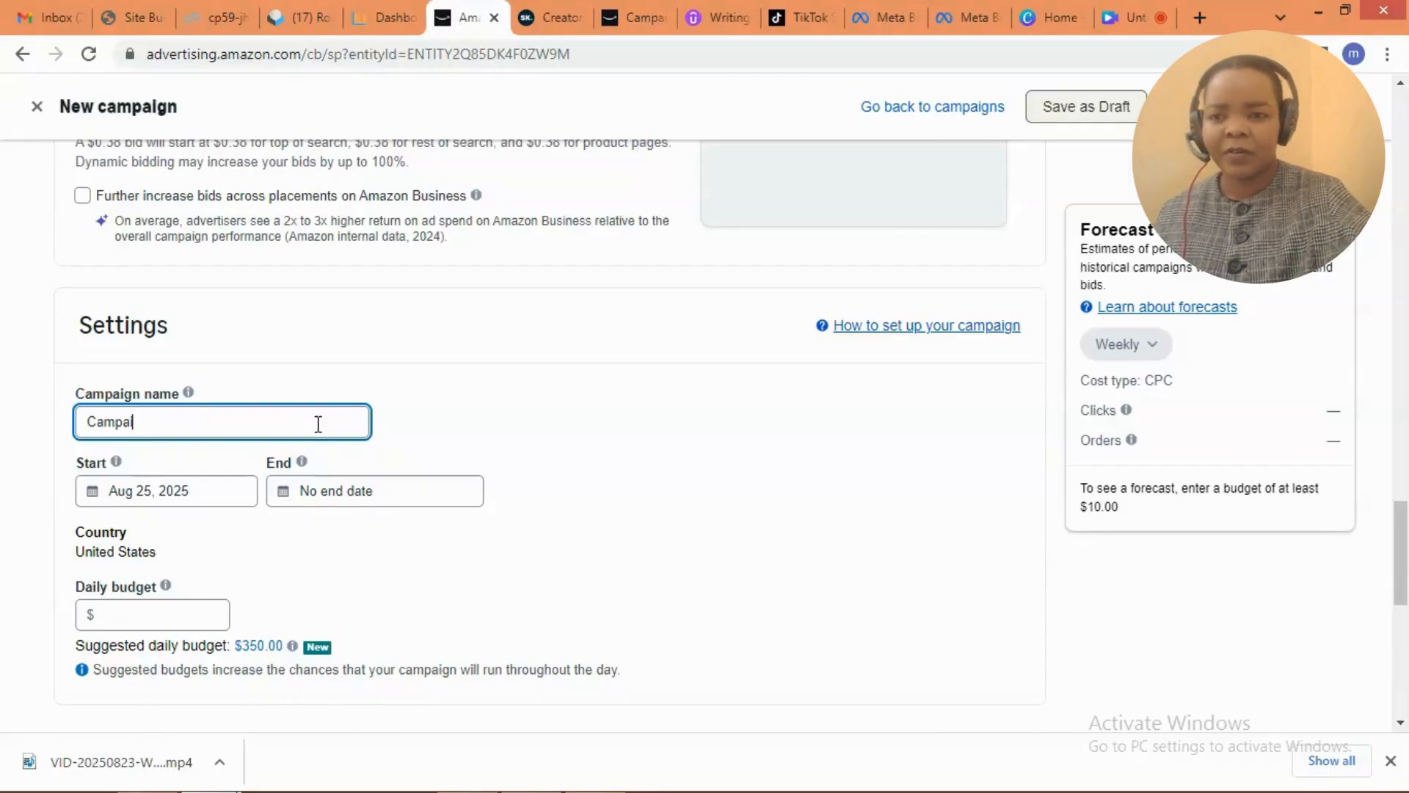
pyautogui.press('BackSpace')
pyautogui.press('BackSpace')
pyautogui.press('BackSpace')
pyautogui.press('BackSpace')
pyautogui.press('BackSpace')
pyautogui.press('BackSpace')
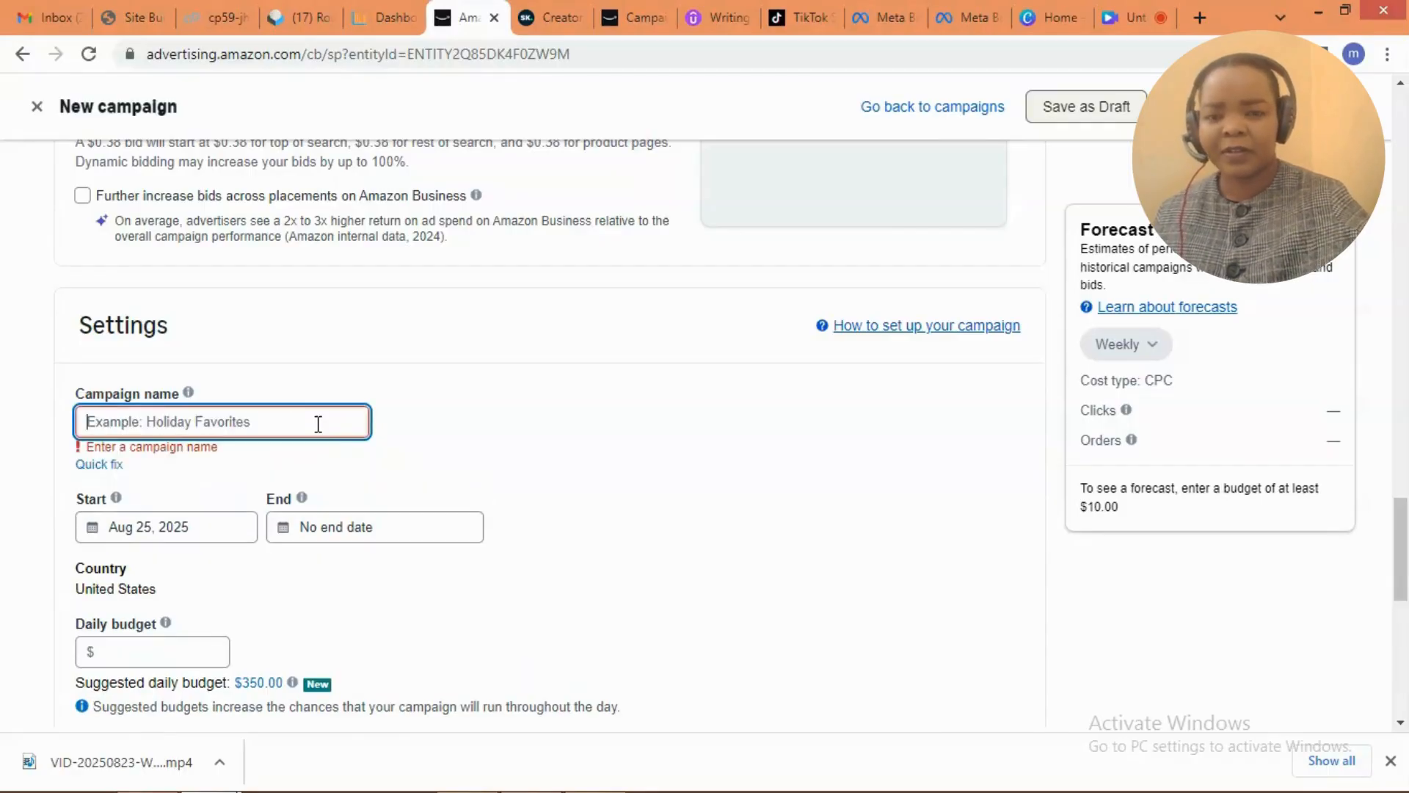
pyautogui.rightClick(104, 423)
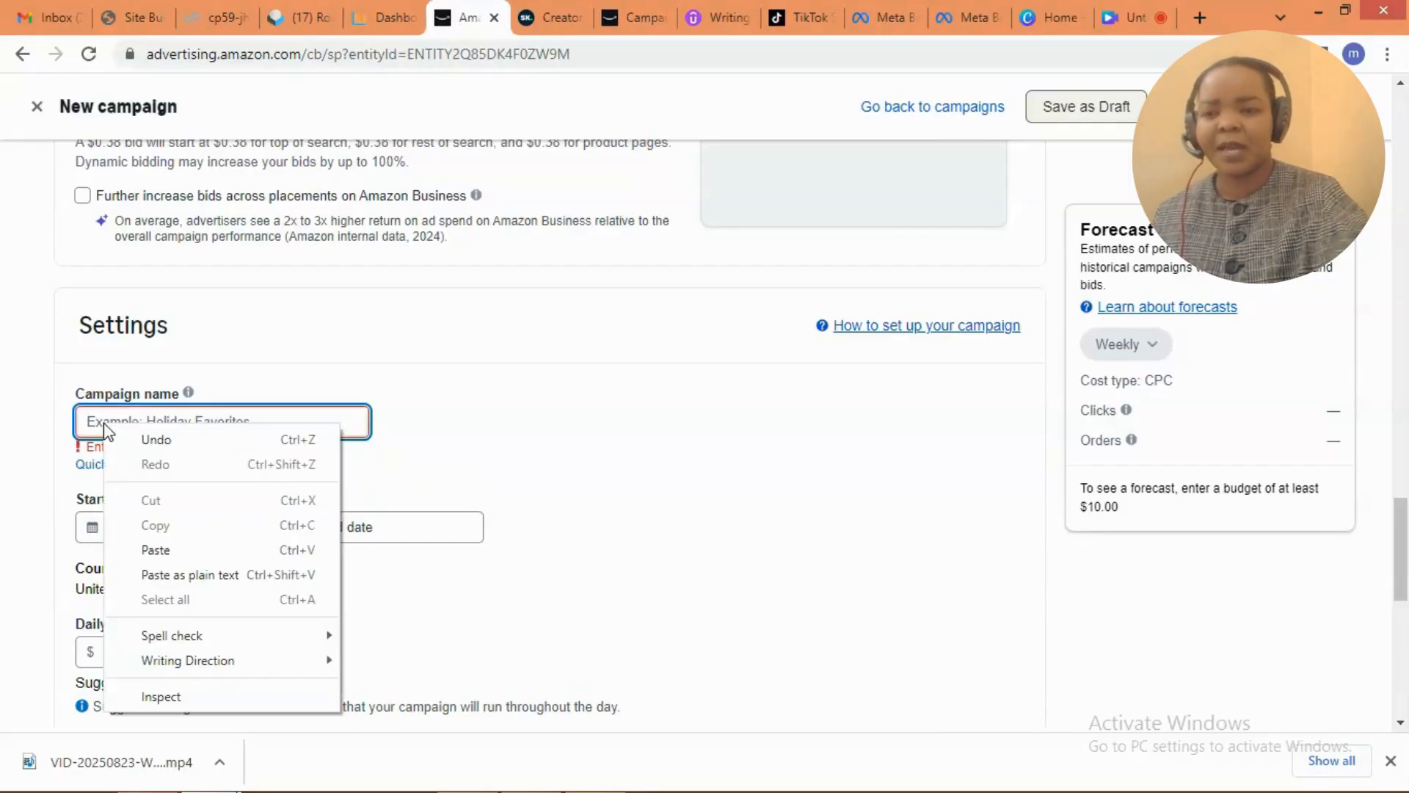
pyautogui.click(178, 553)
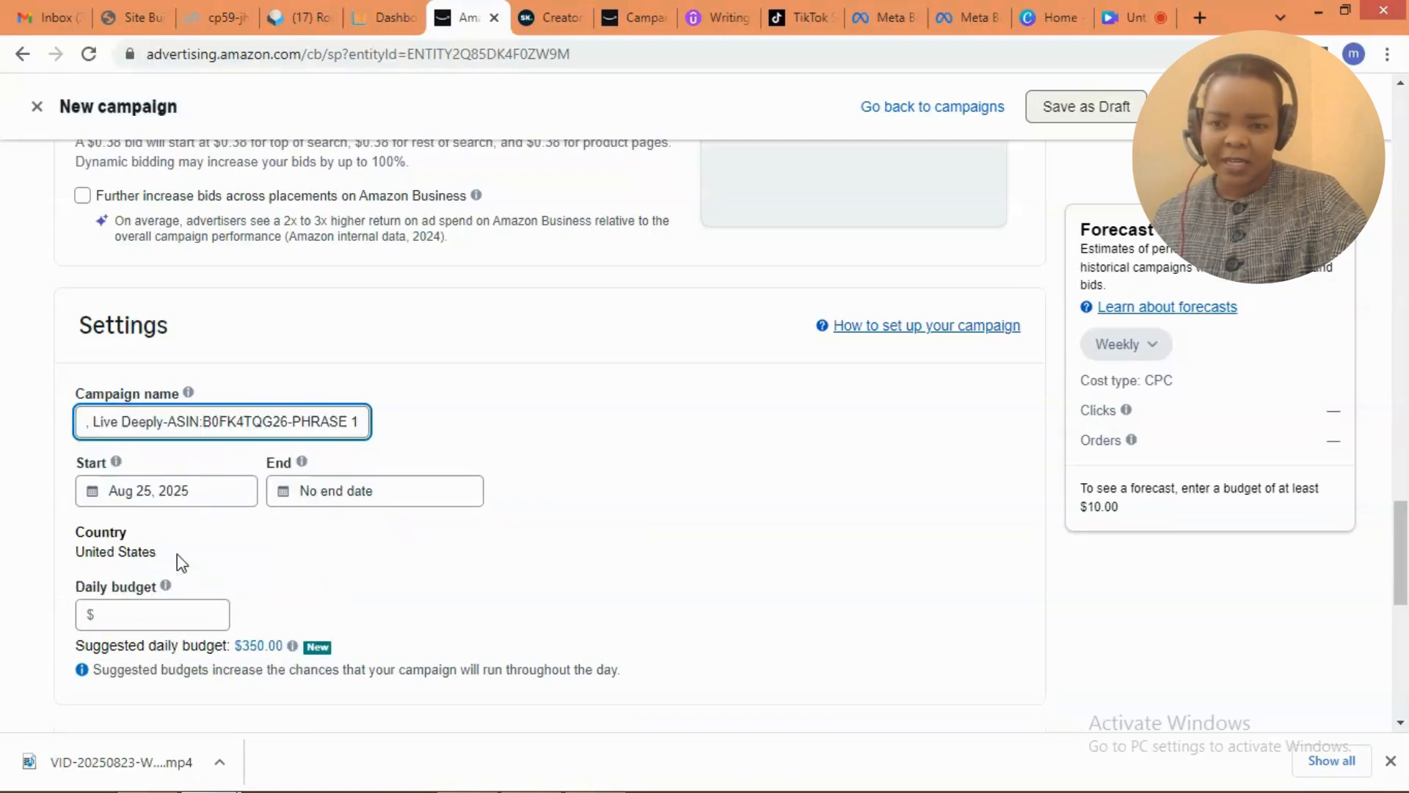
# - Set the campaign's daily budget to $600
pyautogui.click(122, 612)
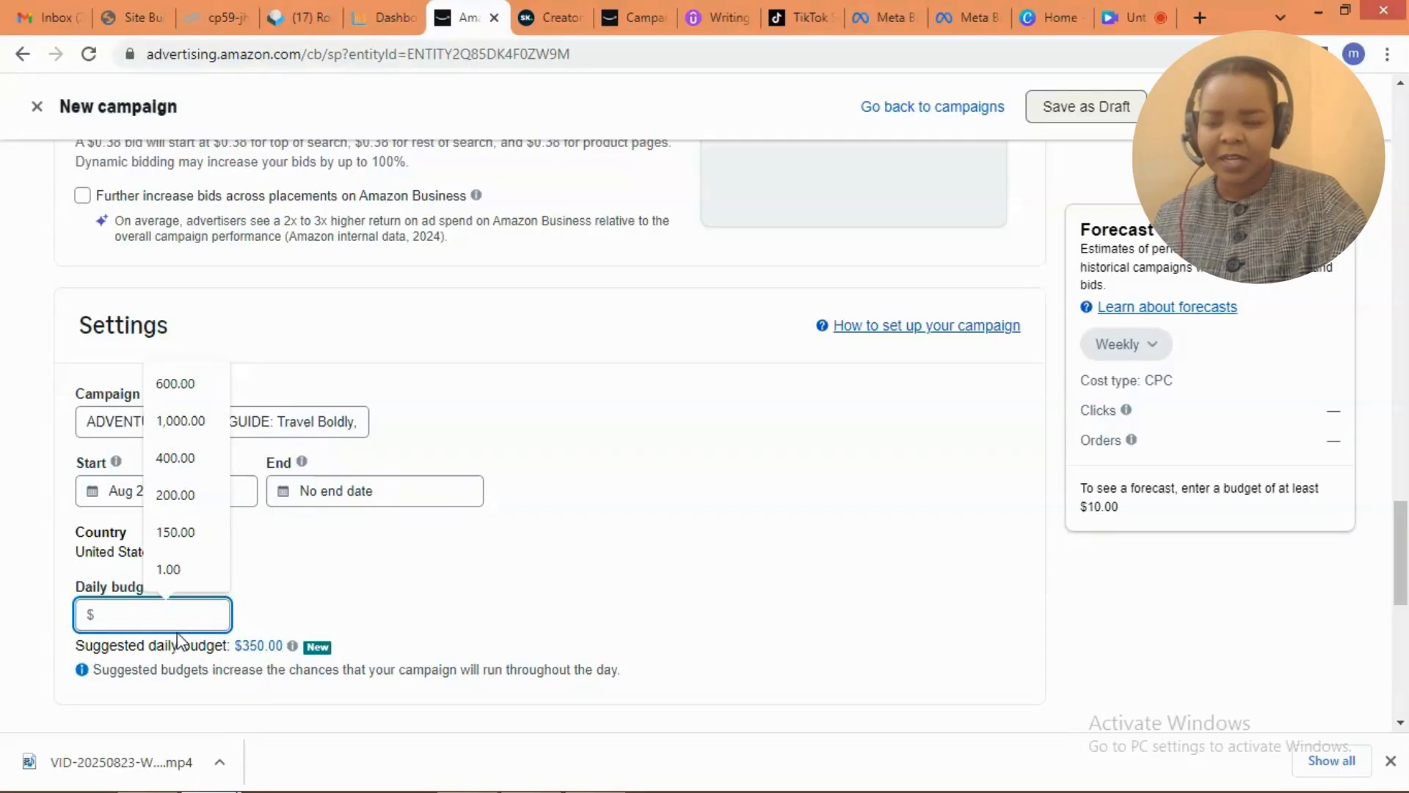
pyautogui.click(190, 382)
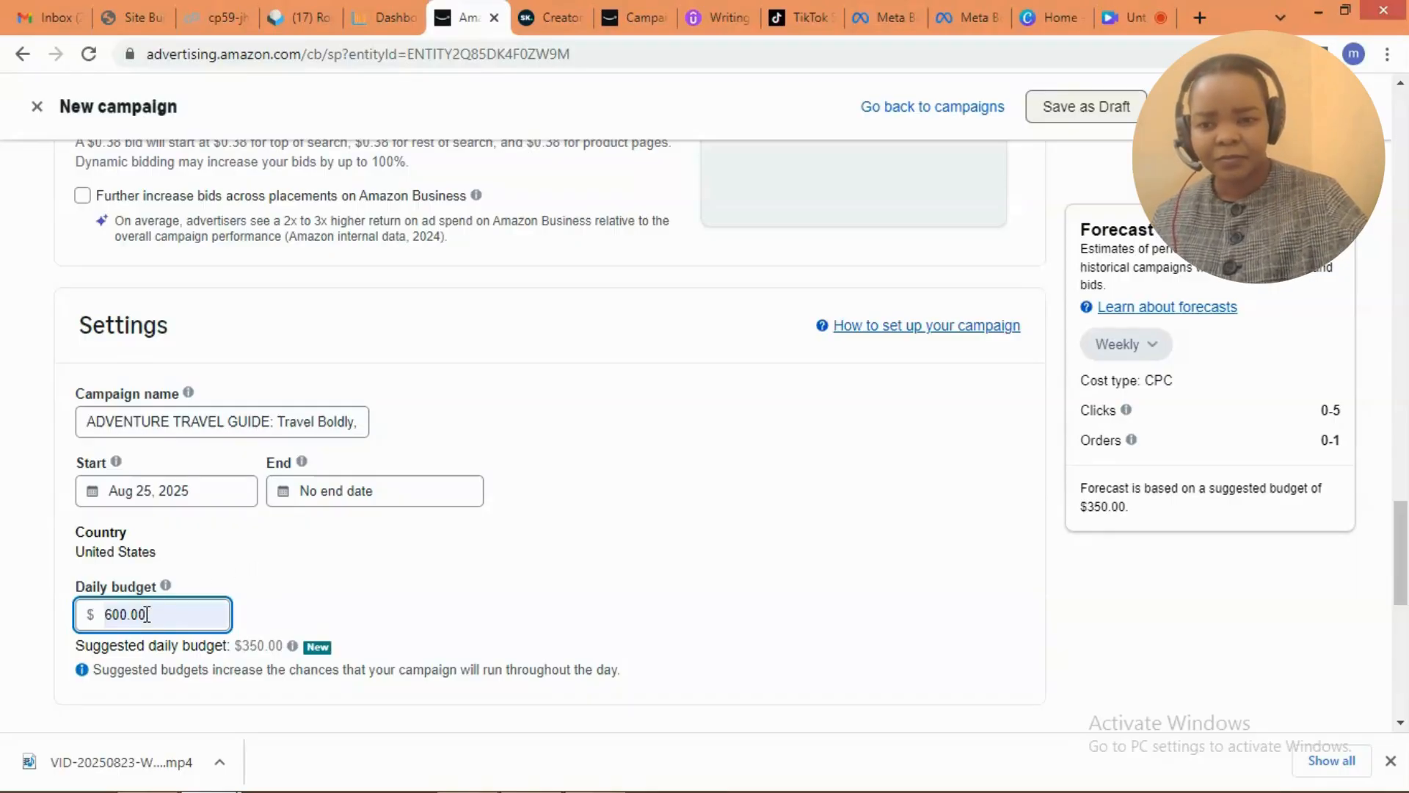
pyautogui.press('BackSpace')
pyautogui.press('BackSpace')
pyautogui.press('BackSpace')
pyautogui.press('BackSpace')
pyautogui.press('BackSpace')
pyautogui.press('BackSpace')
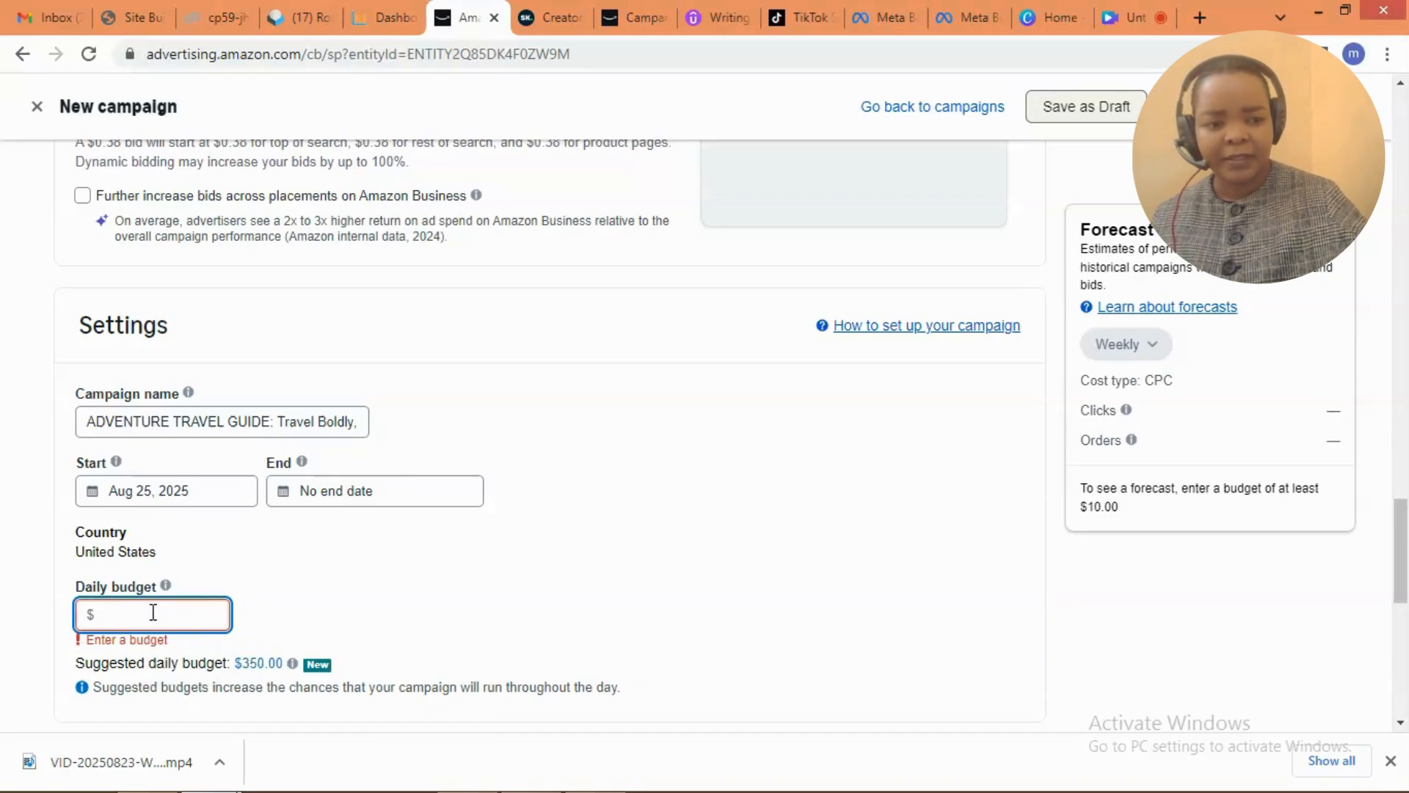
pyautogui.write('350')
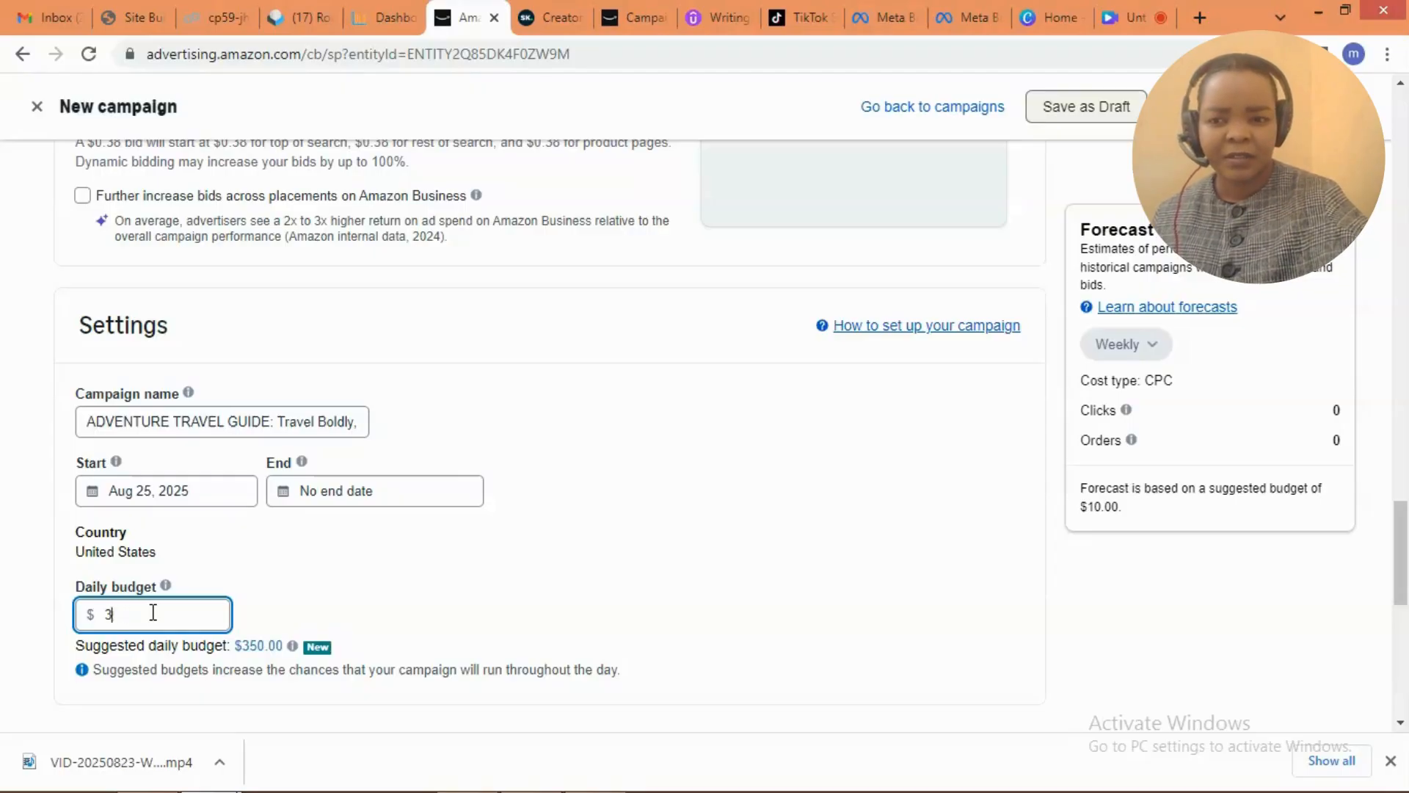
pyautogui.press('BackSpace')
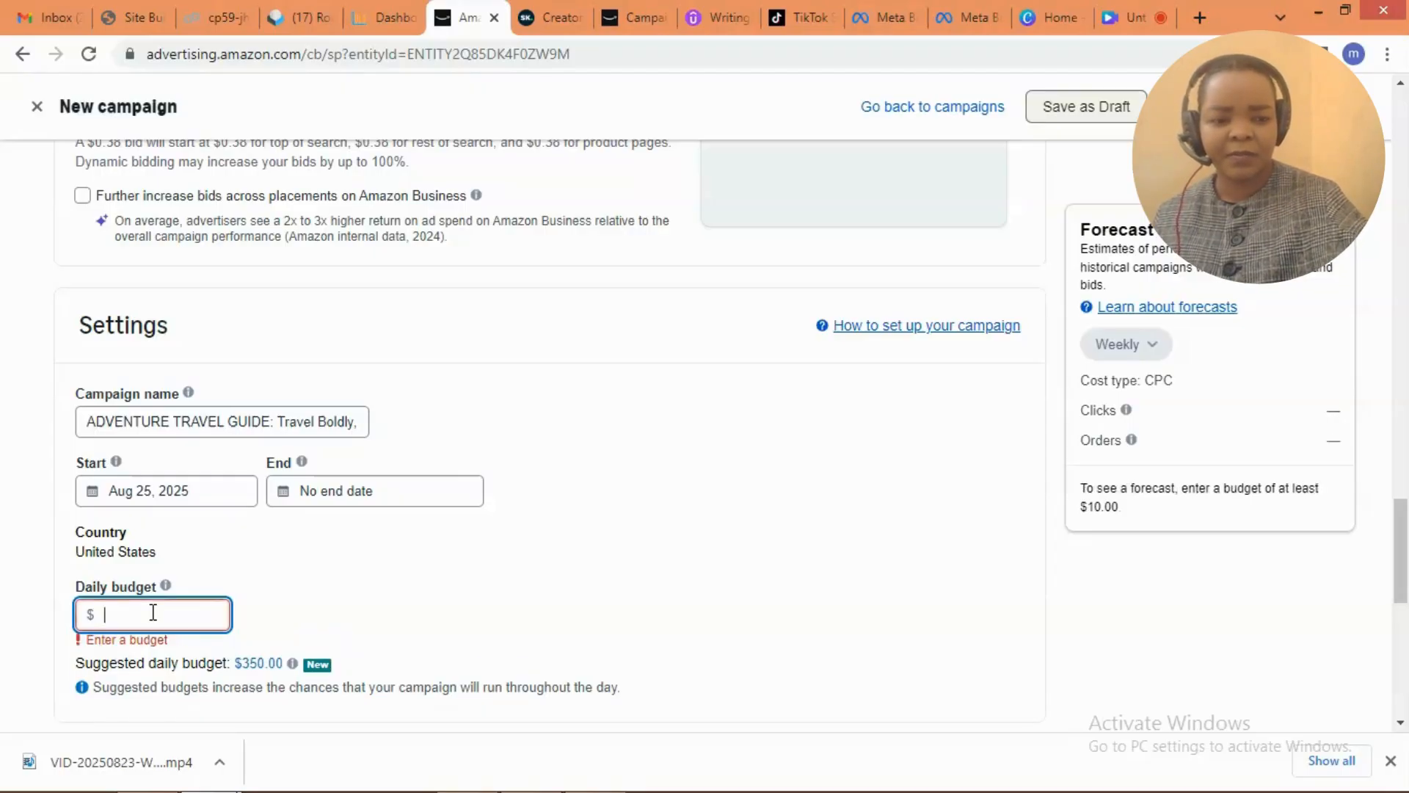
pyautogui.write('600')
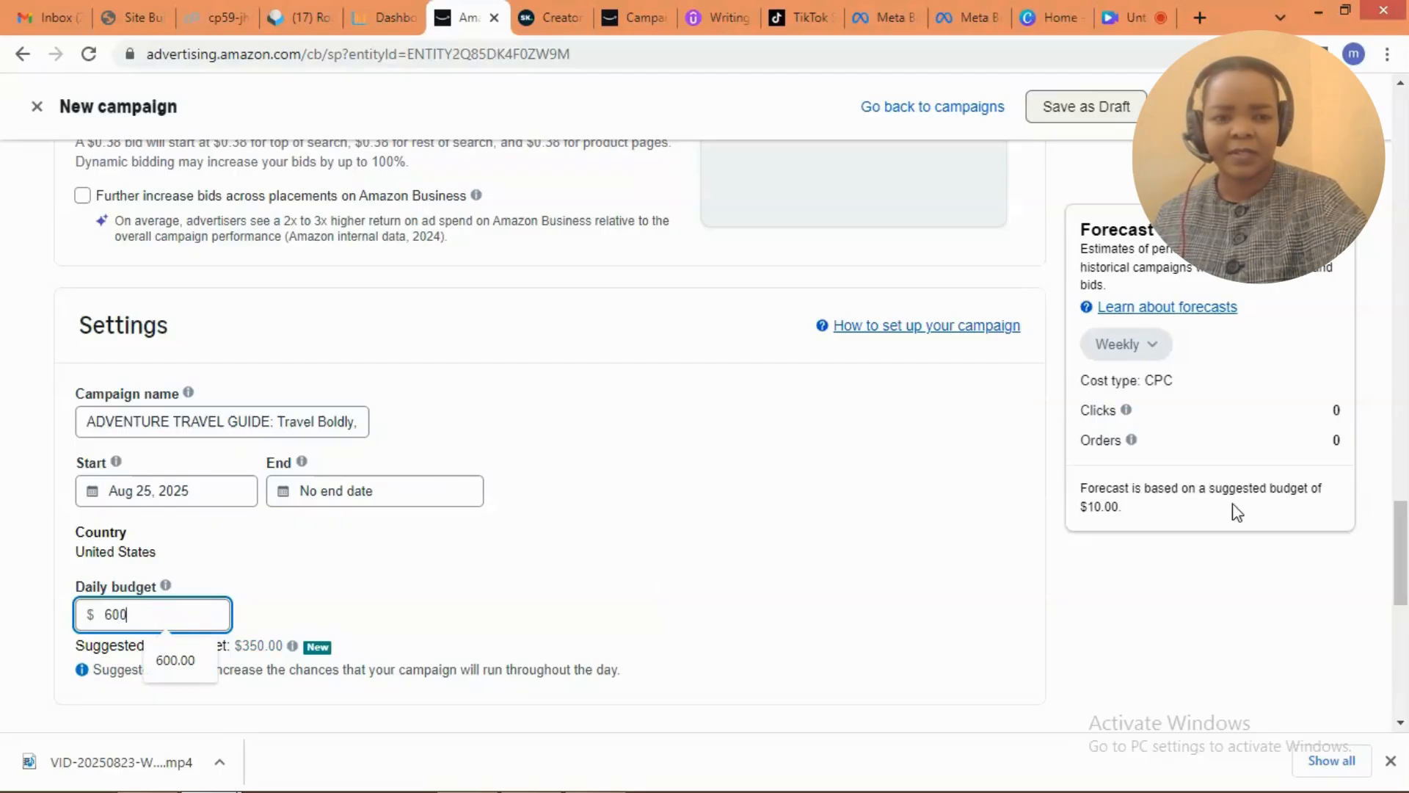
# - Set the default bid under Automatic Targeting to $0.20
pyautogui.moveTo(1402, 510); pyautogui.dragTo(1400, 274)
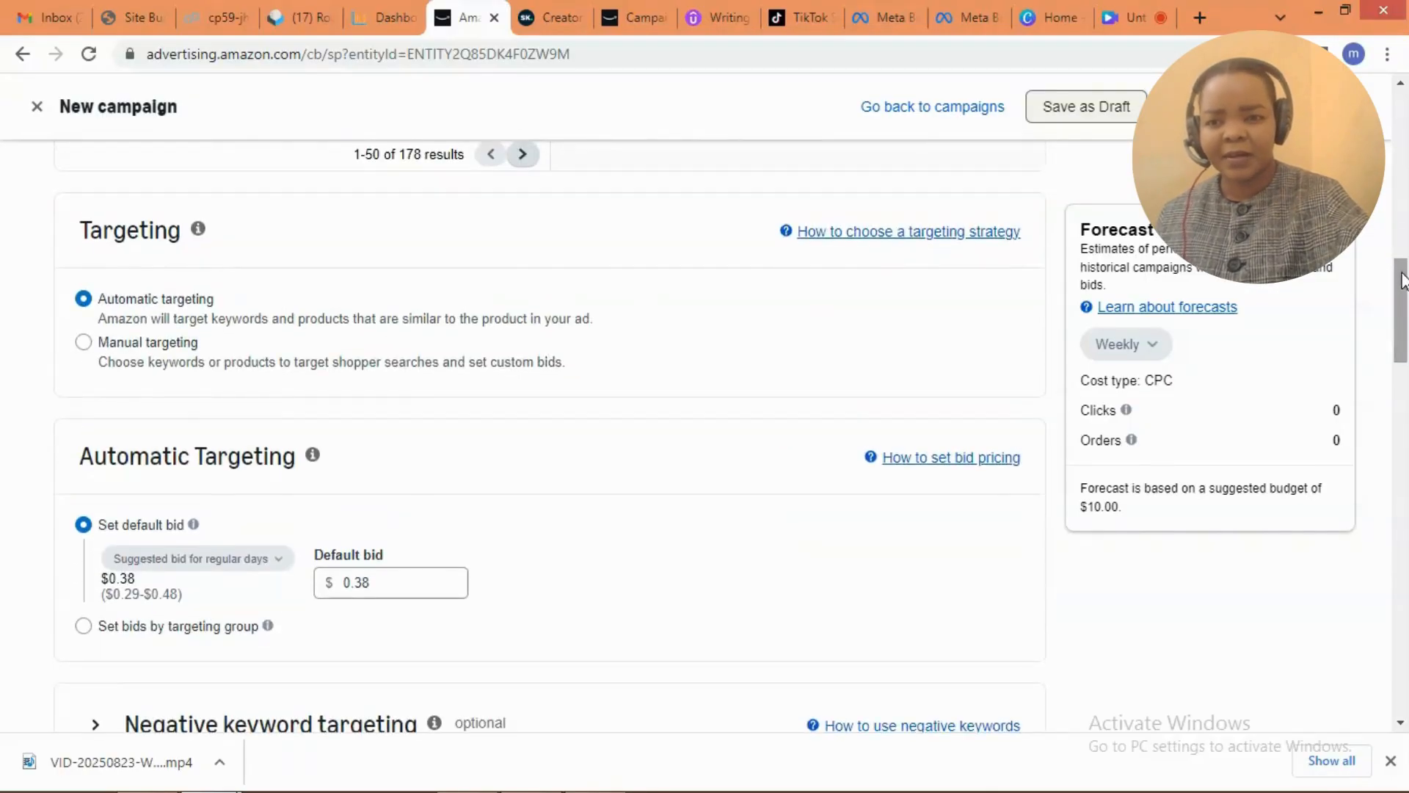
pyautogui.click(406, 585)
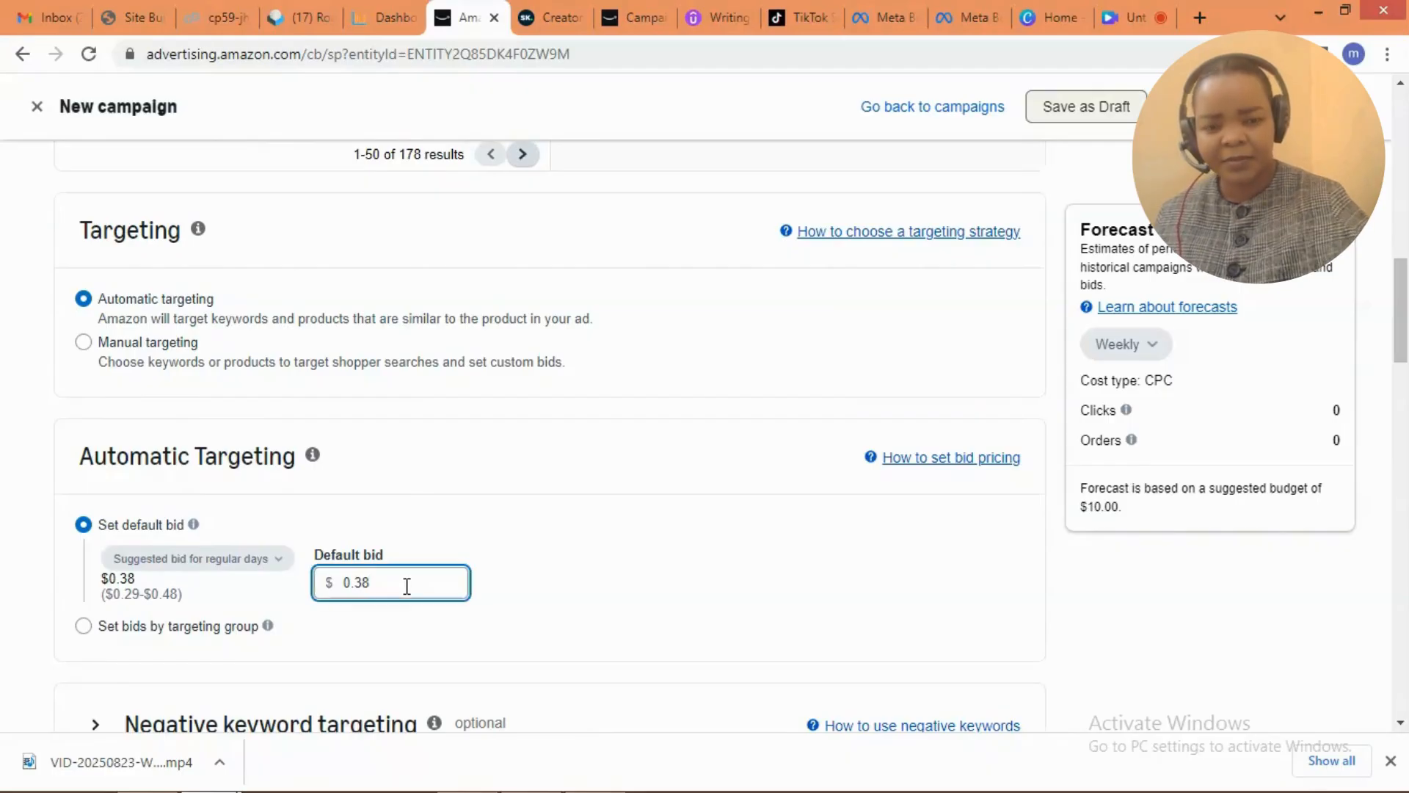
pyautogui.press('BackSpace')
pyautogui.press('BackSpace')
pyautogui.press('BackSpace')
pyautogui.write('.20')
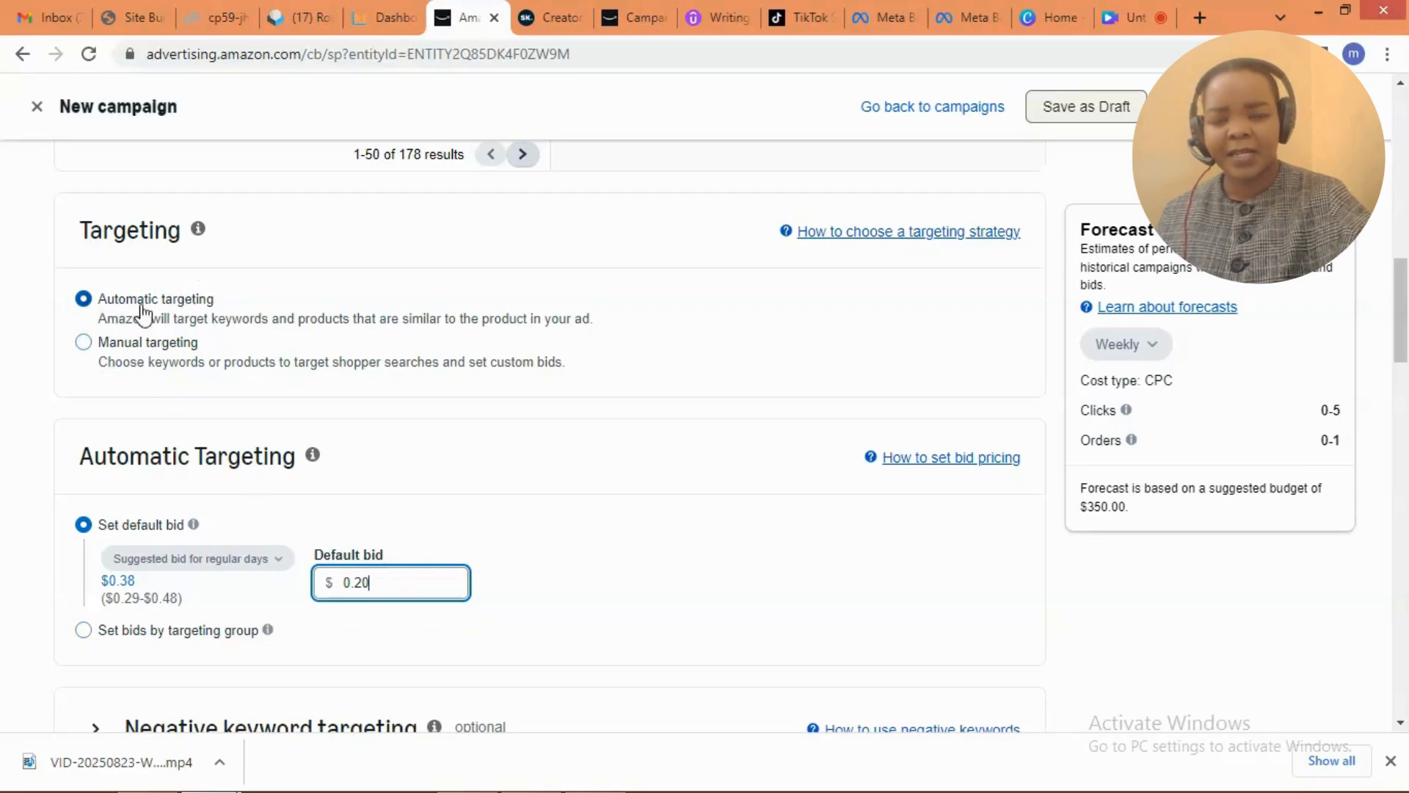
# - Switch the campaign to manual targeting and remove the preadded keyword group "Keywords related to your product category"
pyautogui.click(83, 343)
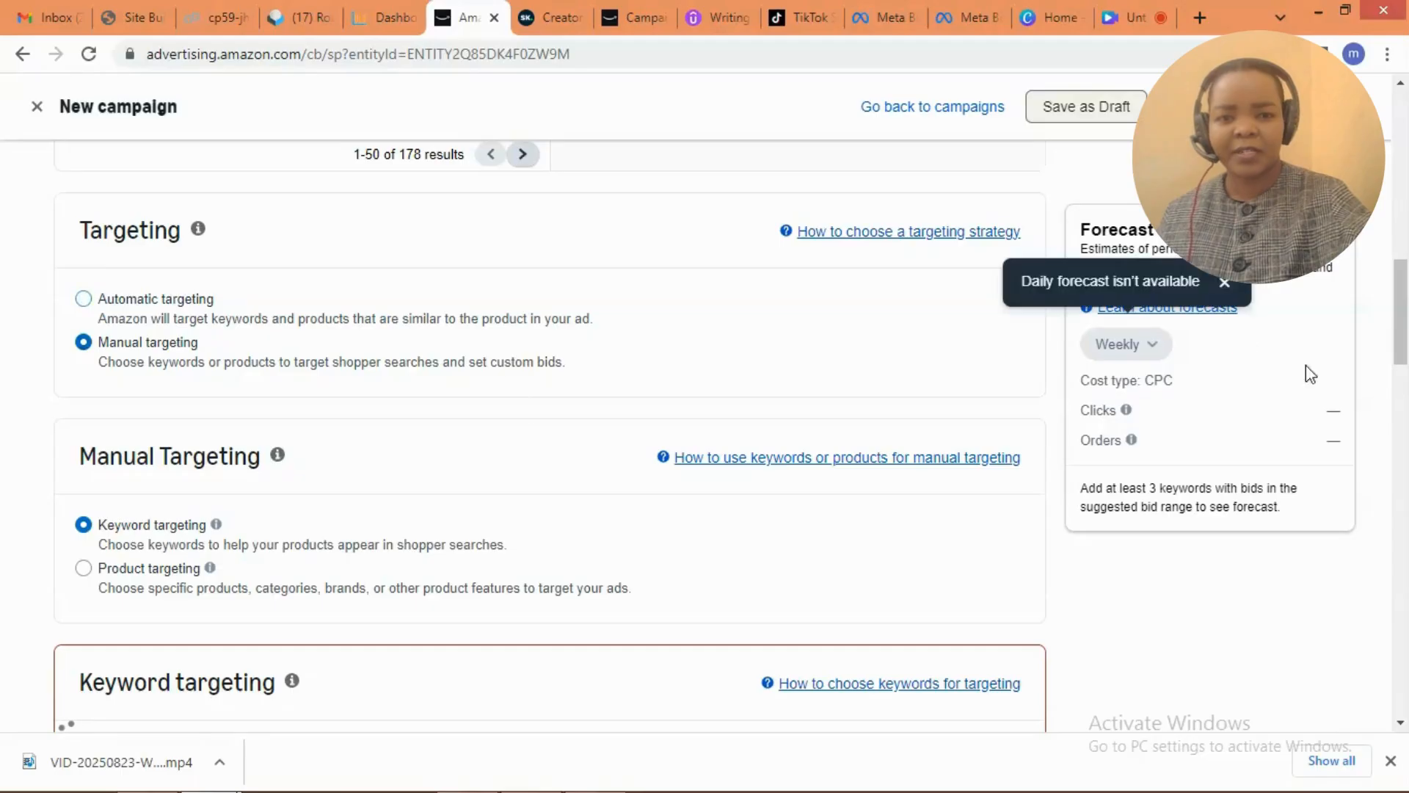
pyautogui.scroll(-3, 1403, 319)
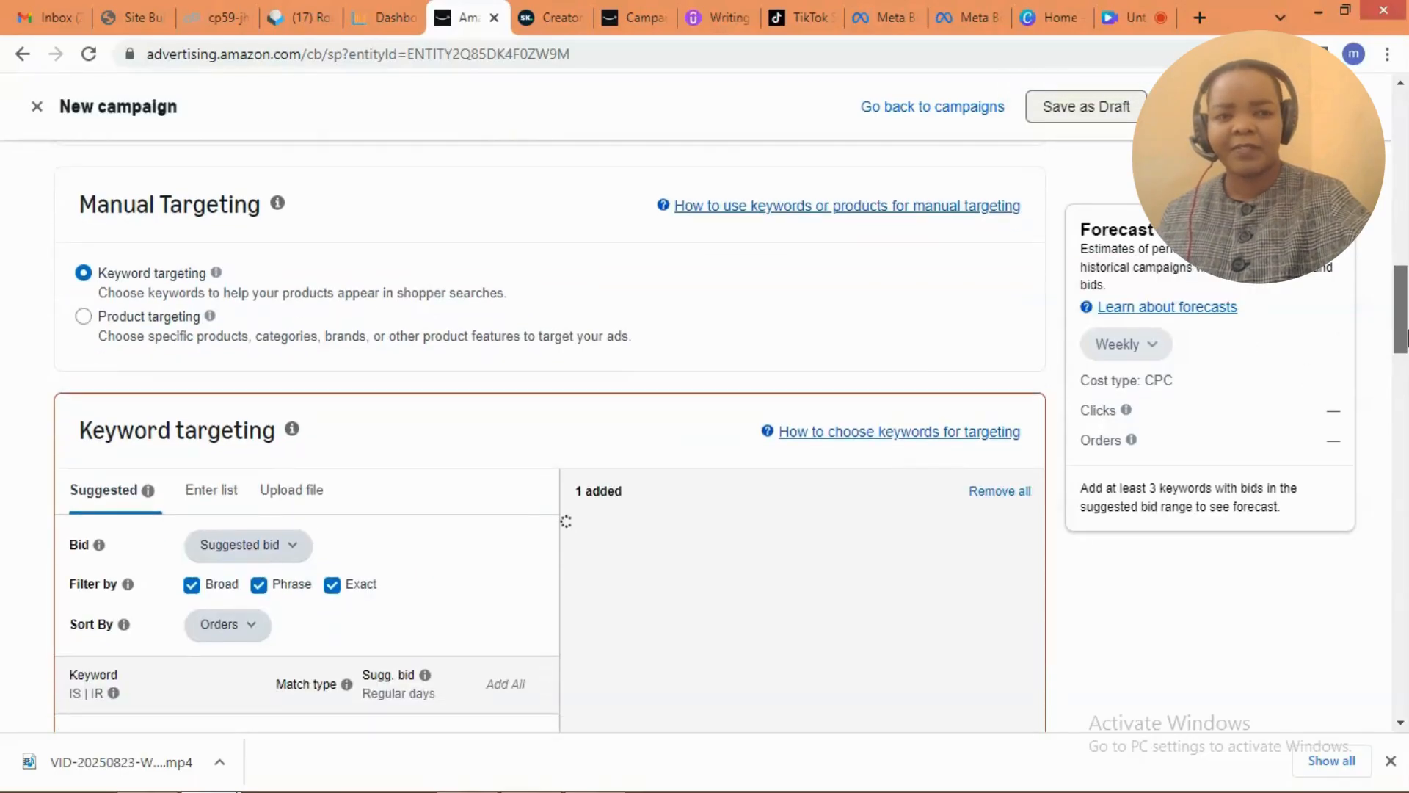
pyautogui.scroll(-2, 1041, 516)
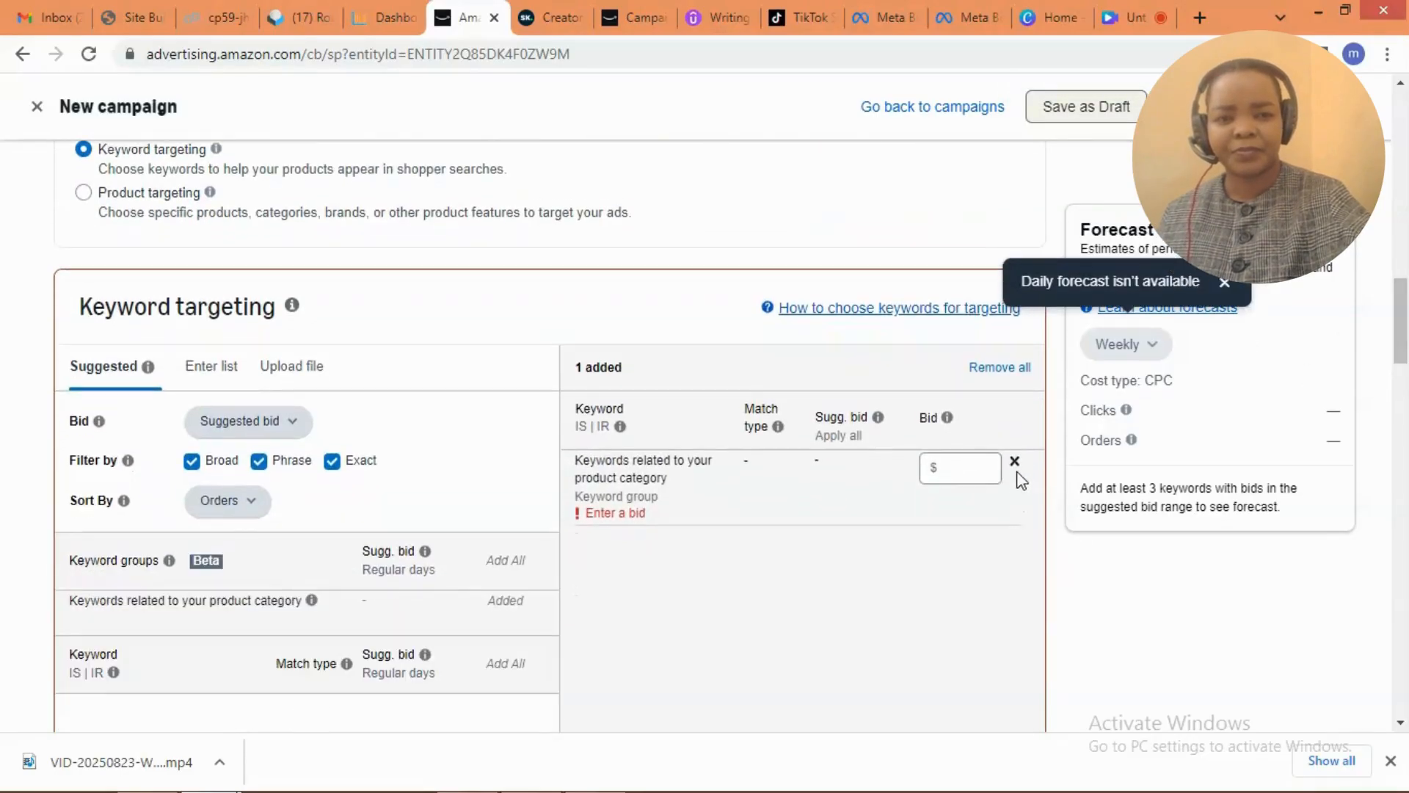
pyautogui.click(1017, 467)
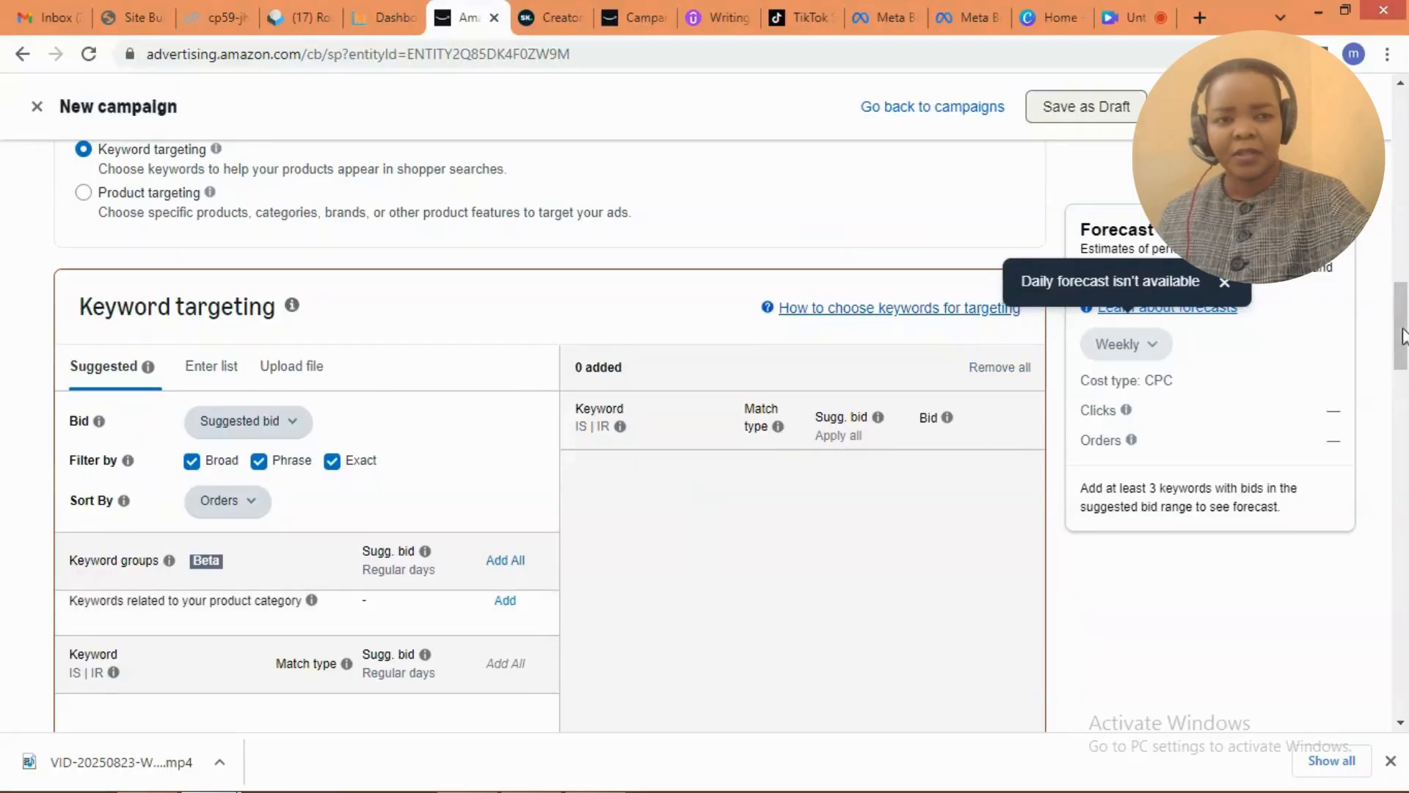
# - Review the suggested keywords together with their match types and suggested bids
pyautogui.moveTo(1405, 333); pyautogui.dragTo(1405, 370)
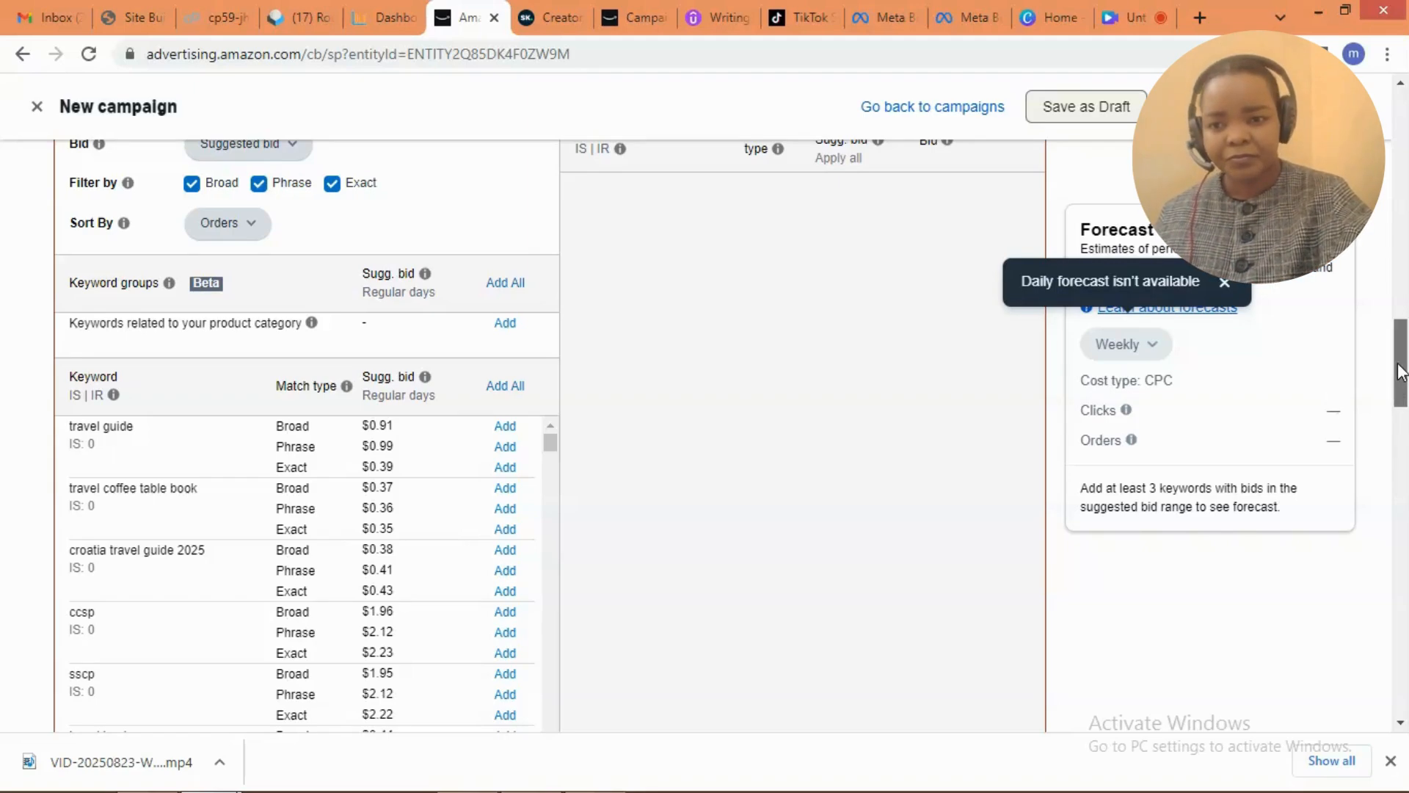
pyautogui.moveTo(1402, 372)
pyautogui.mouseDown()
pyautogui.moveTo(1403, 407)
pyautogui.moveTo(1402, 383)
pyautogui.mouseUp()
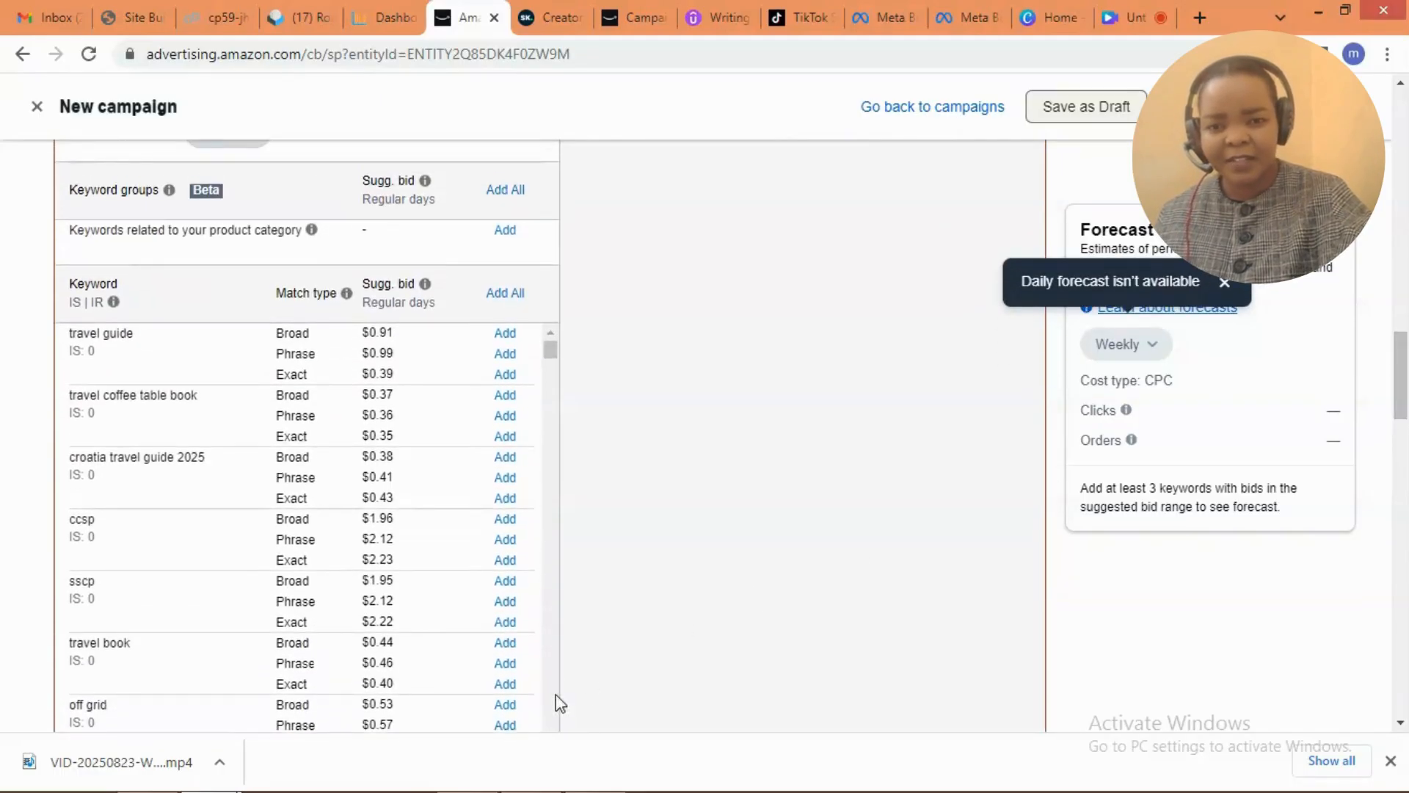
pyautogui.moveTo(1402, 389); pyautogui.dragTo(1404, 424)
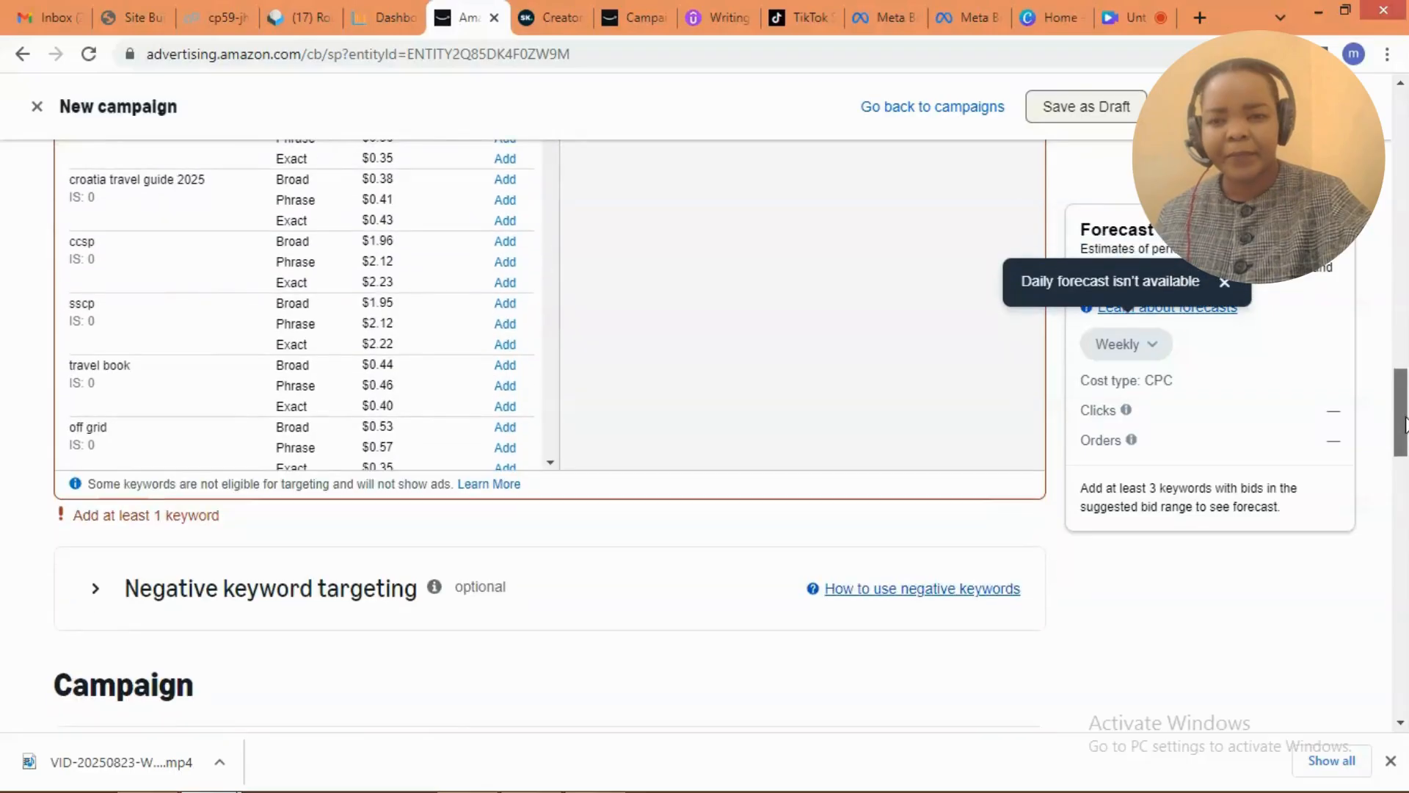
pyautogui.click(550, 462)
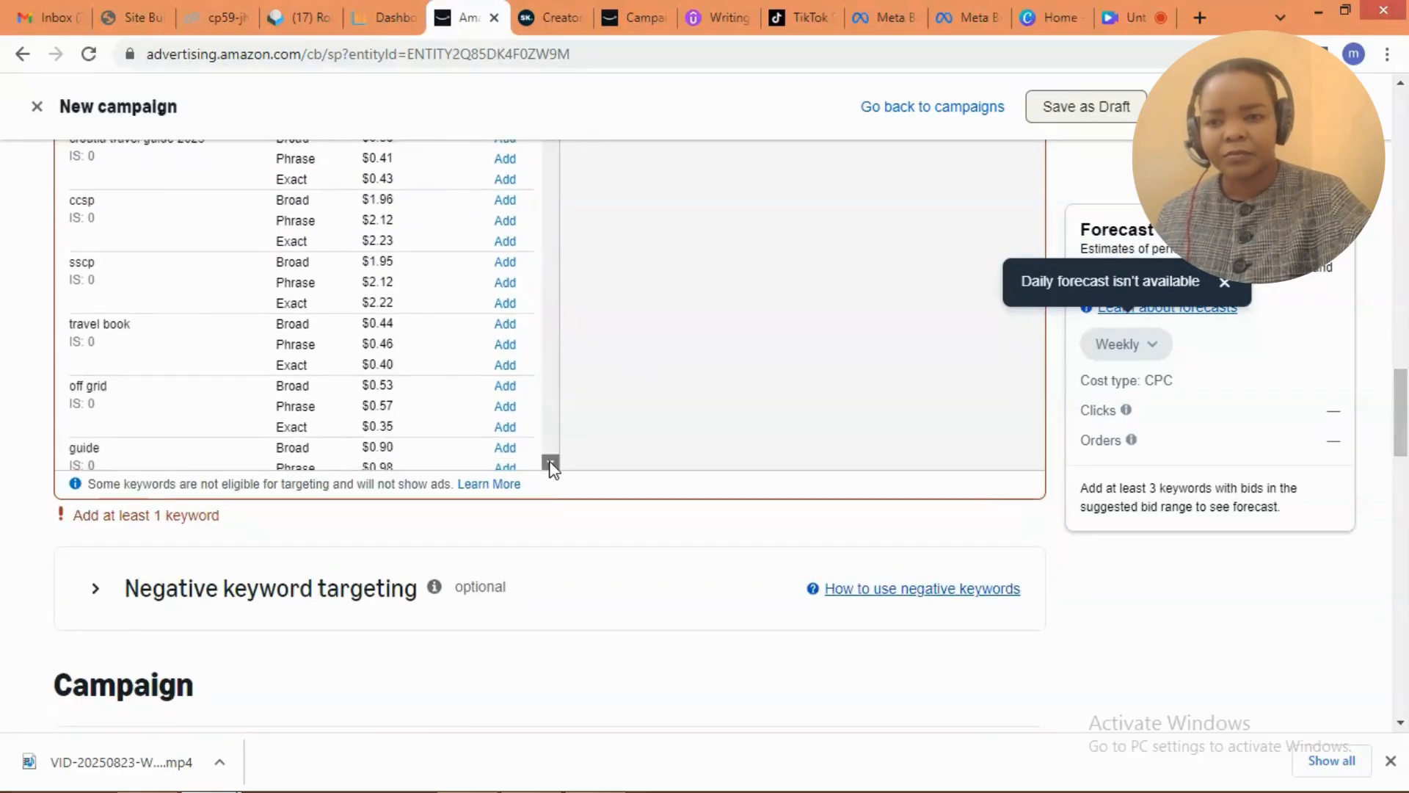
pyautogui.scroll(-3, 551, 467)
pyautogui.scroll(-5, 552, 466)
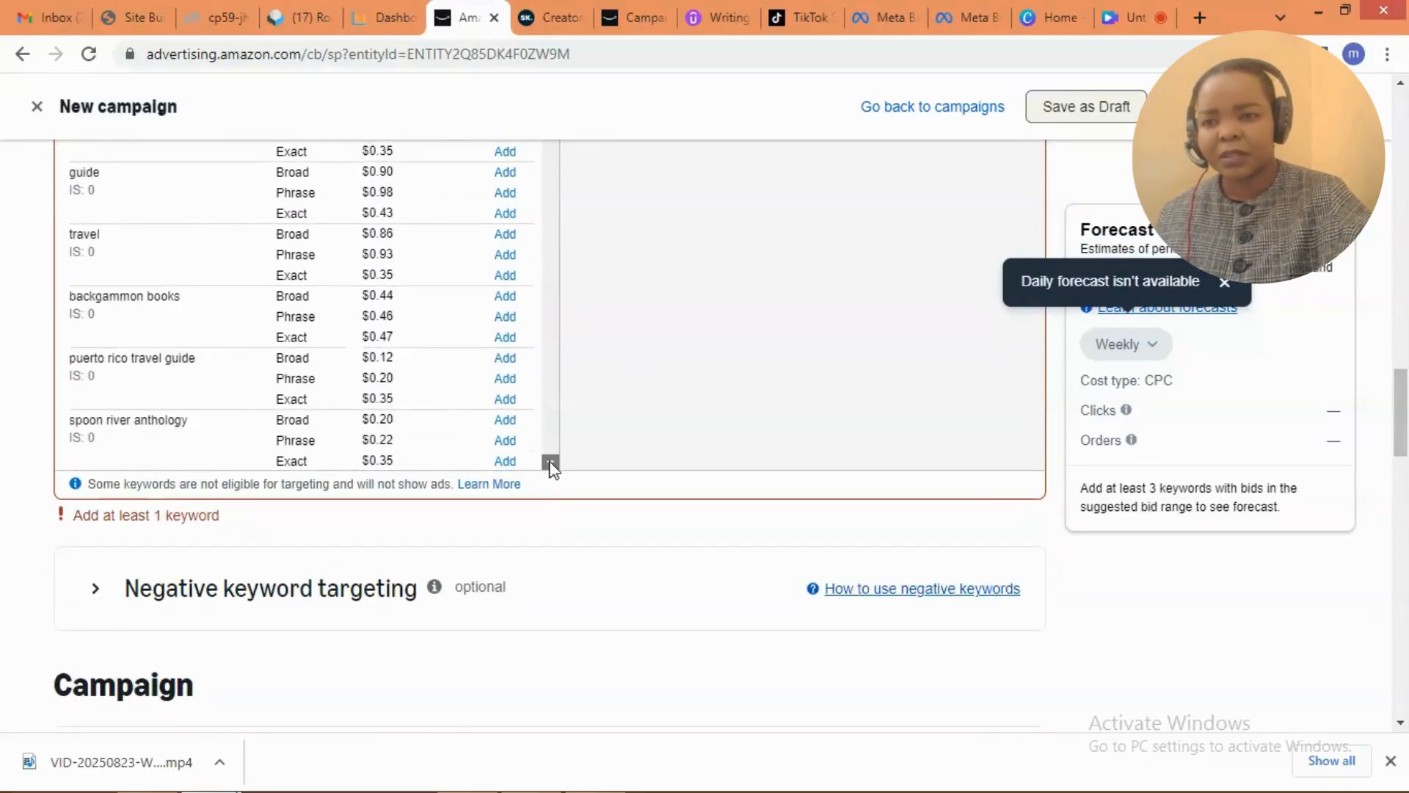
# - Choose to enter an own keyword list and restrict its match type to Phrase, excluding Broad and Exact
pyautogui.moveTo(1401, 382); pyautogui.dragTo(1401, 251)
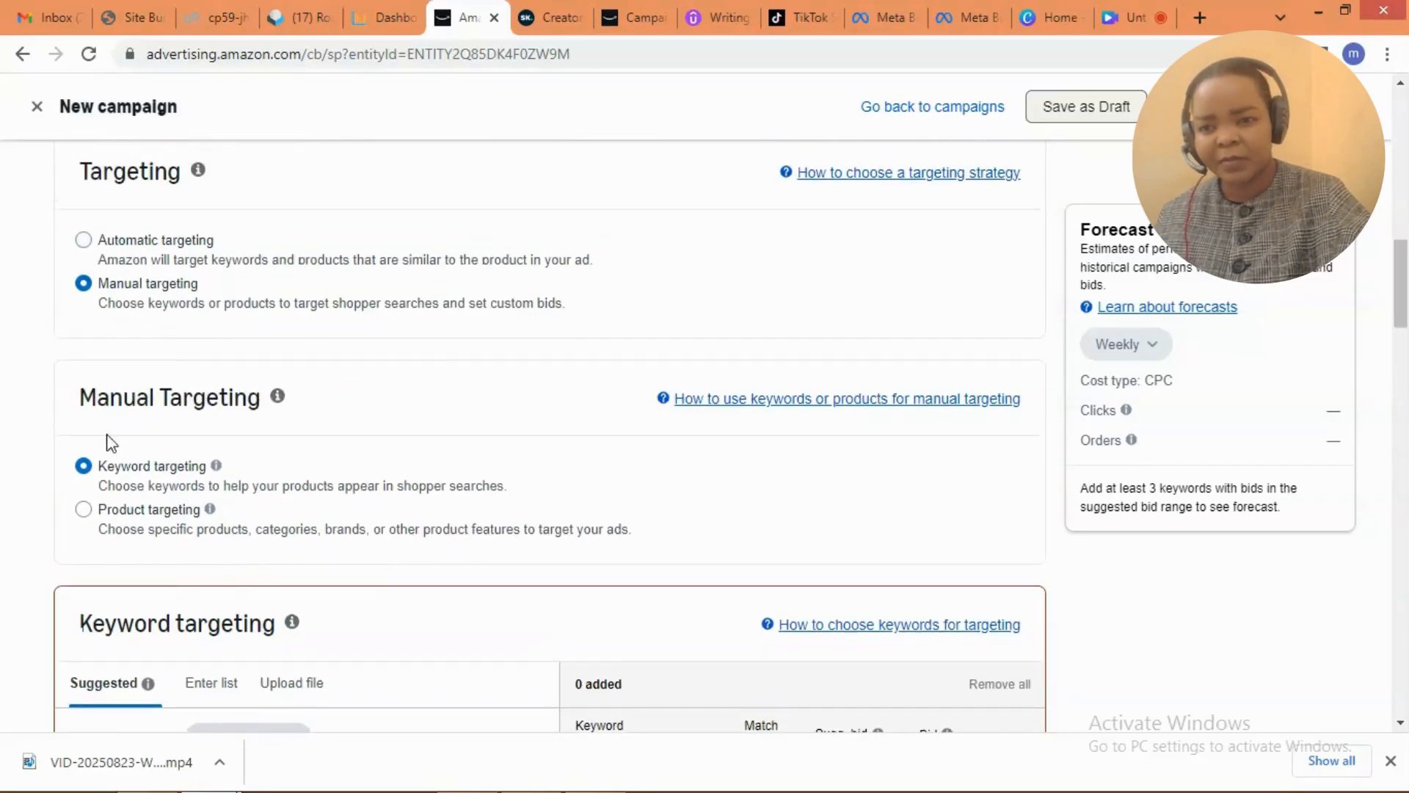
pyautogui.click(220, 687)
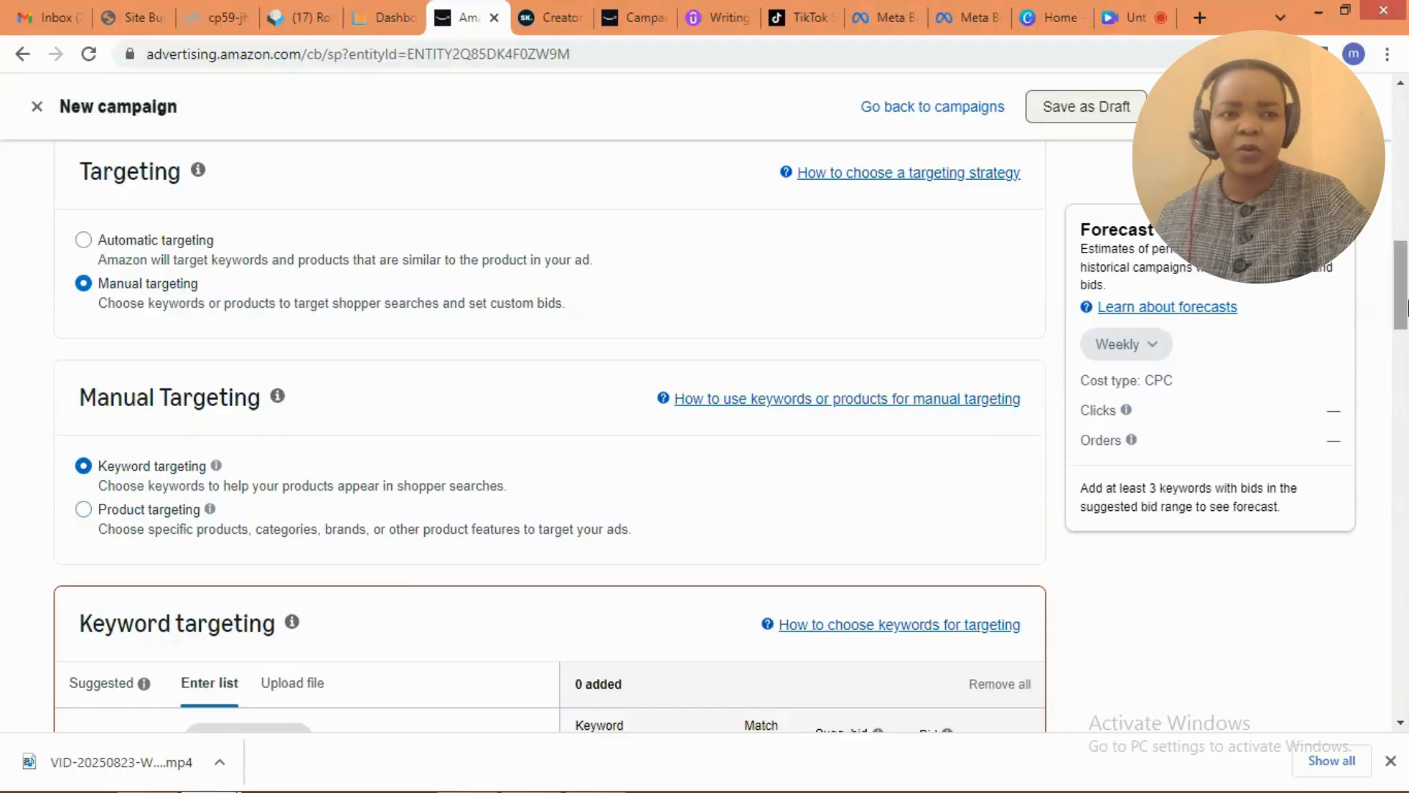
pyautogui.moveTo(1405, 308); pyautogui.dragTo(1406, 379)
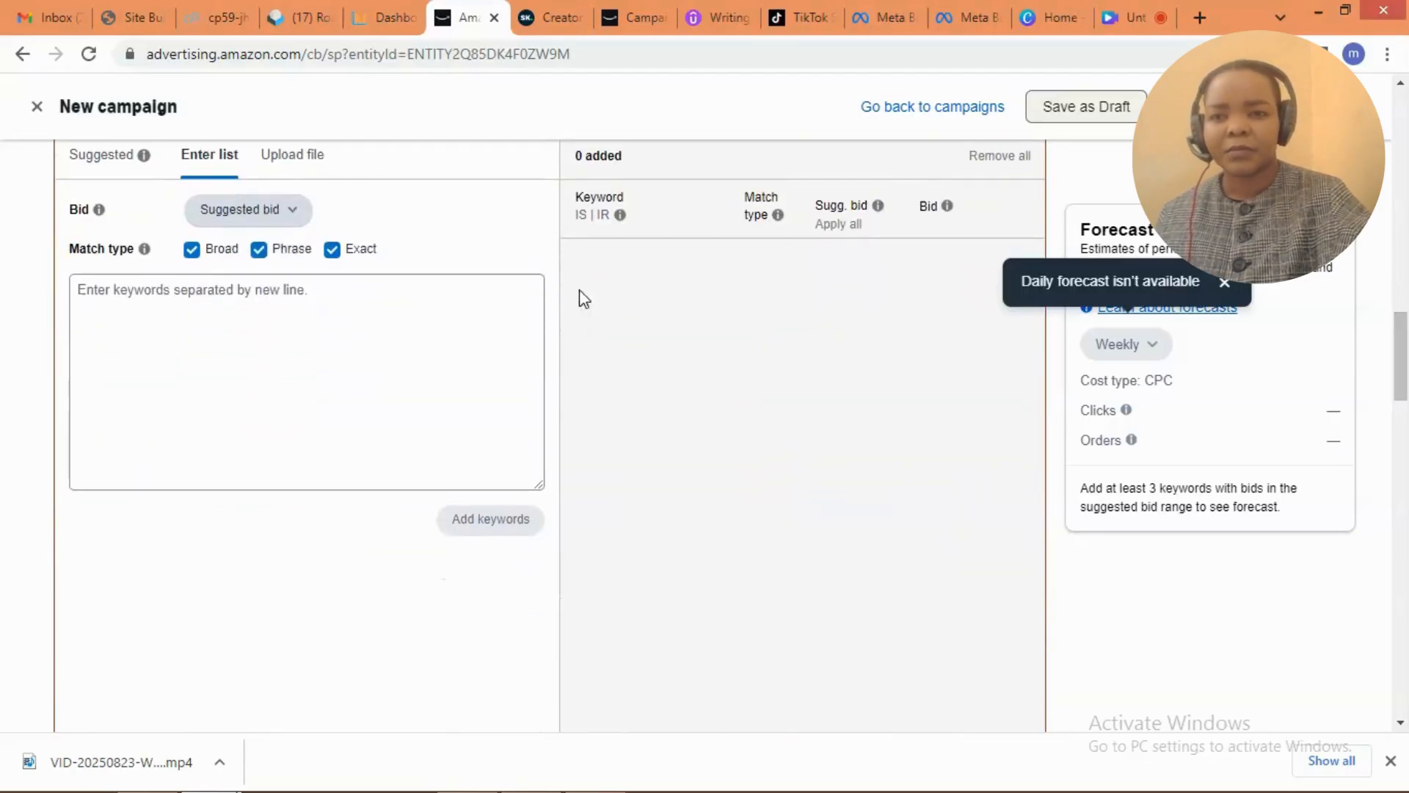
pyautogui.click(332, 253)
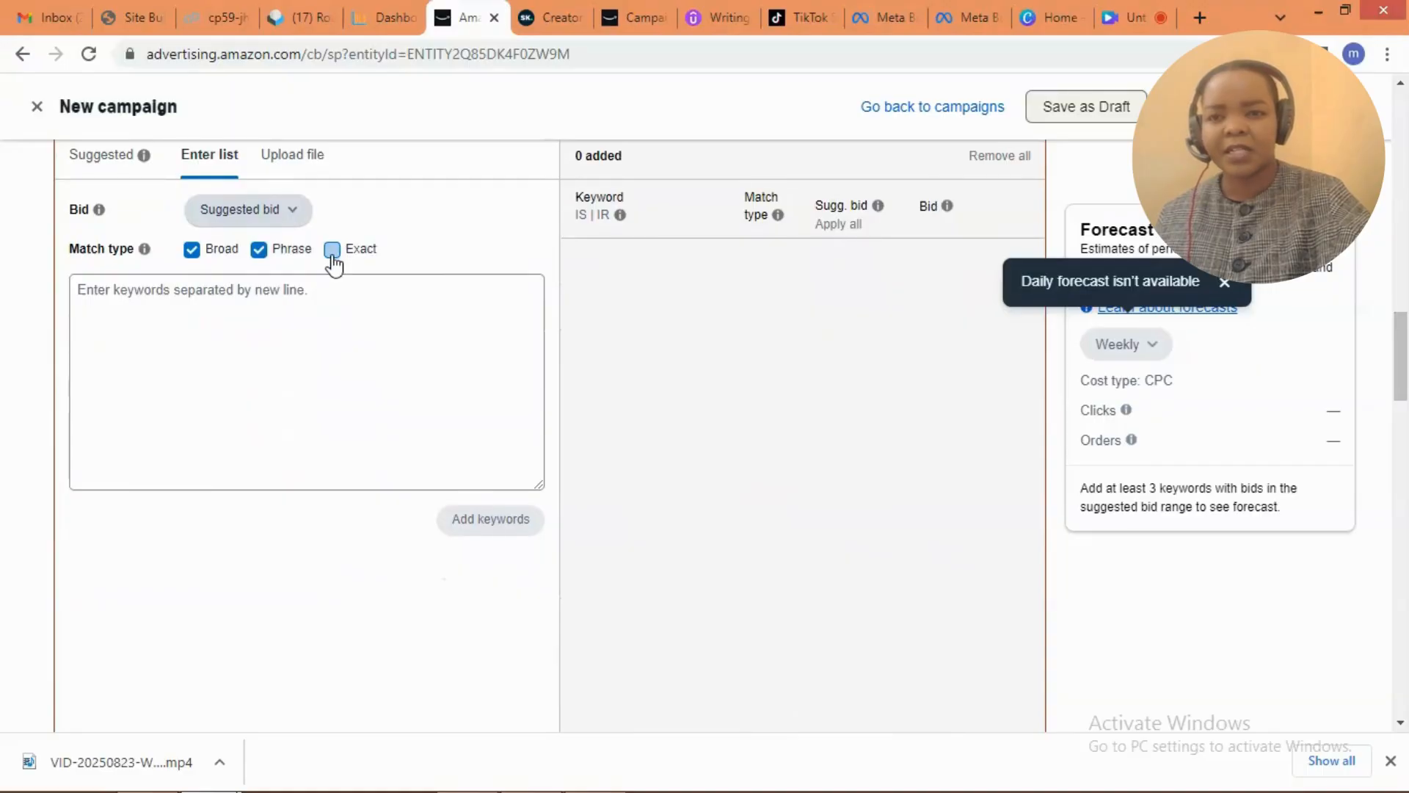
pyautogui.click(190, 255)
# - Enter the suggested query "adventure travel" in the keyword list and add it as a targeted keyword
pyautogui.click(141, 314)
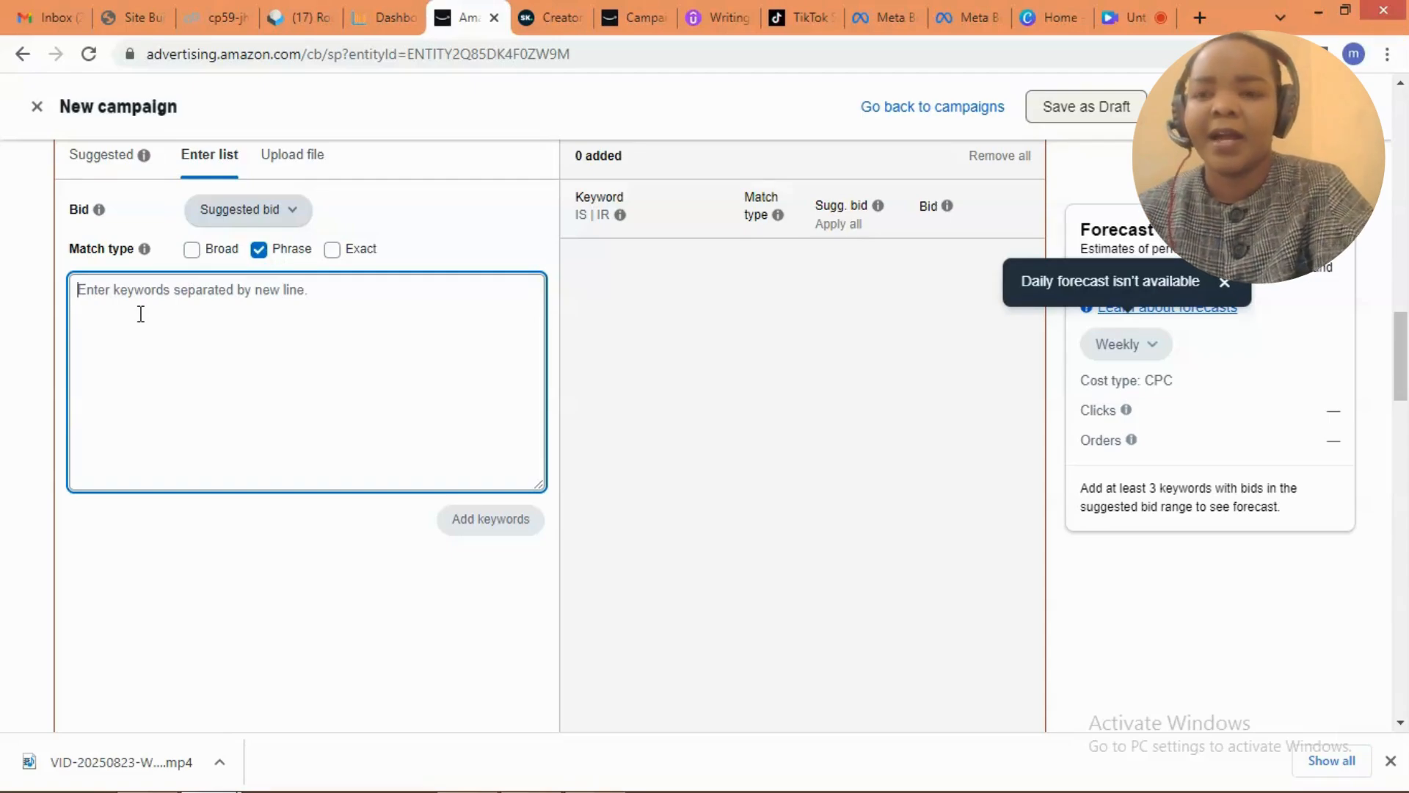
pyautogui.write('ADVENT')
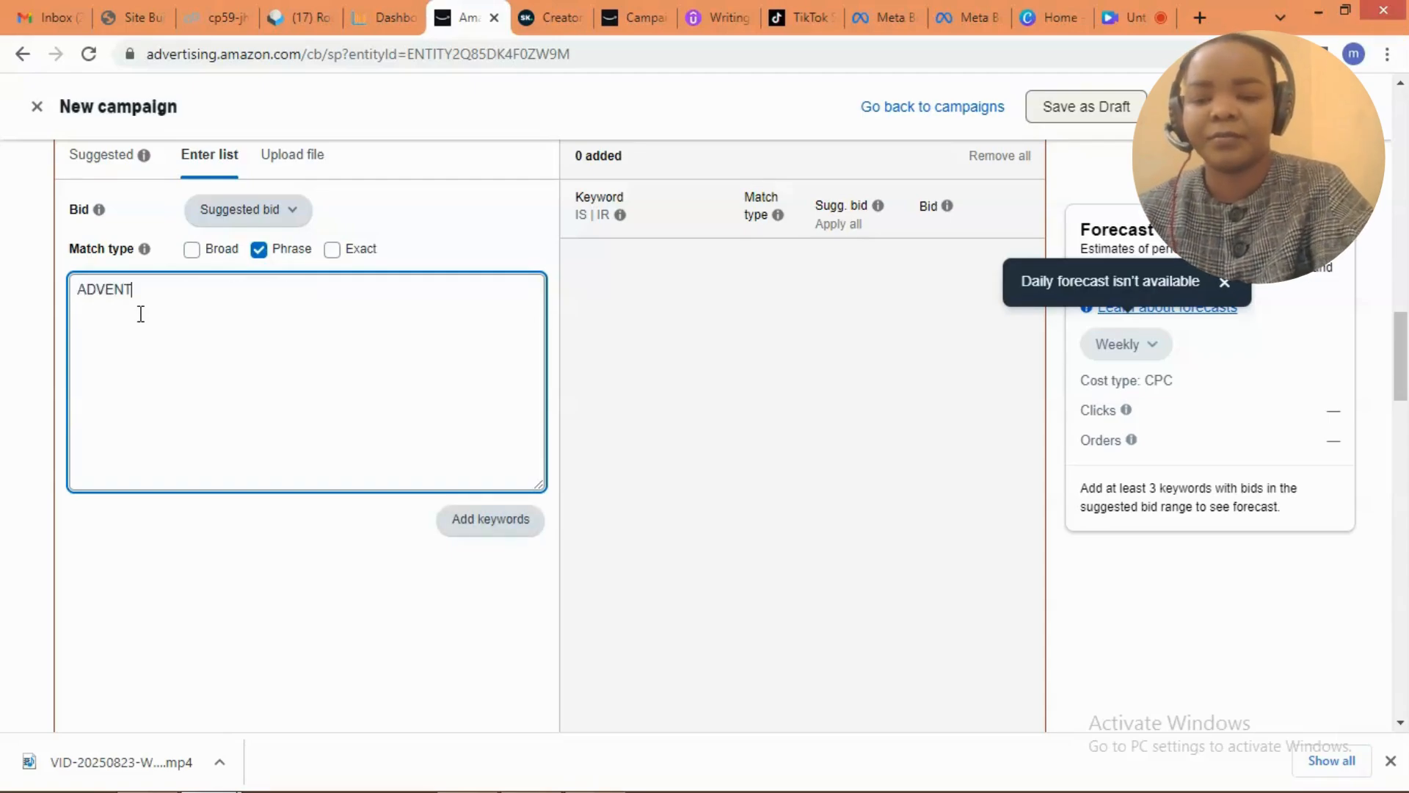
pyautogui.write('URE TRAVEL')
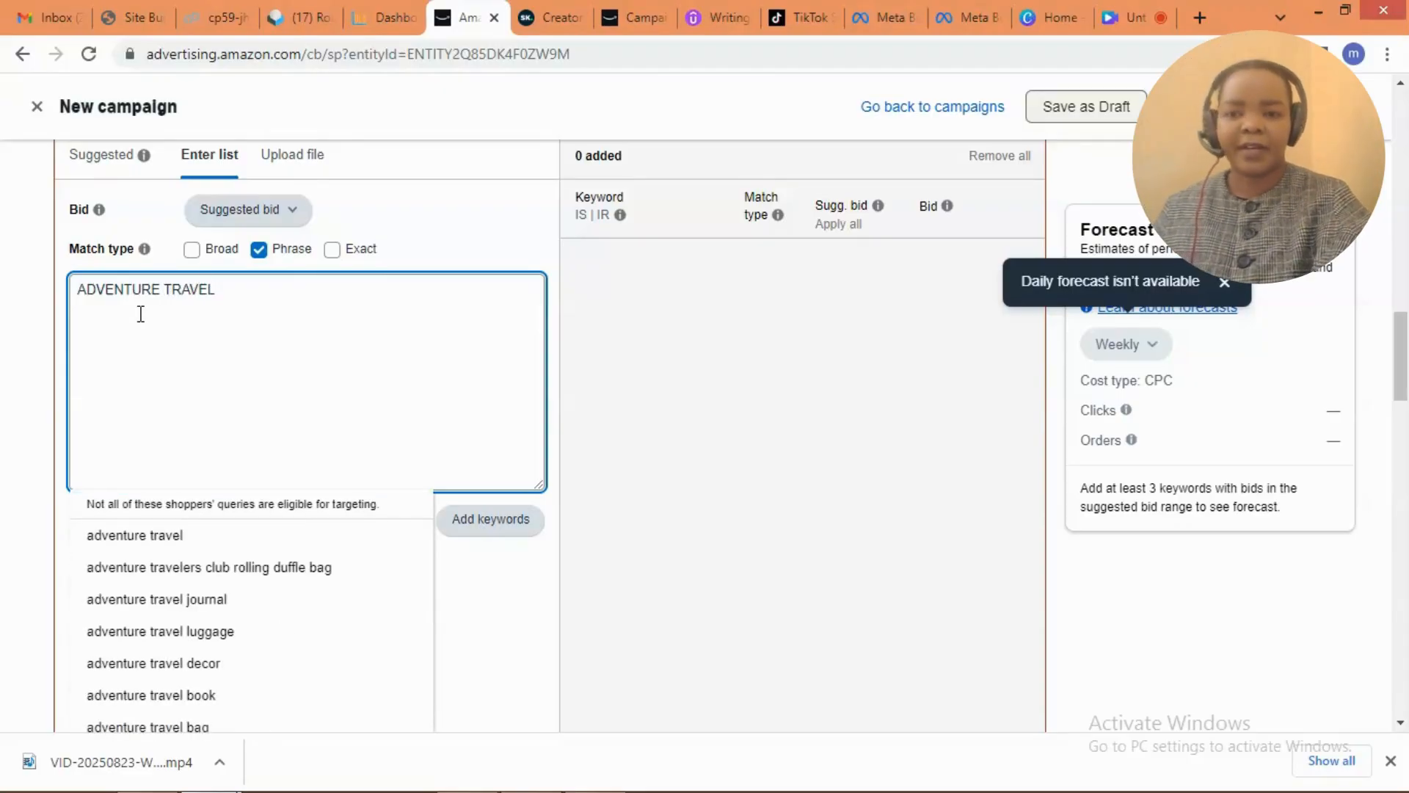
pyautogui.click(175, 544)
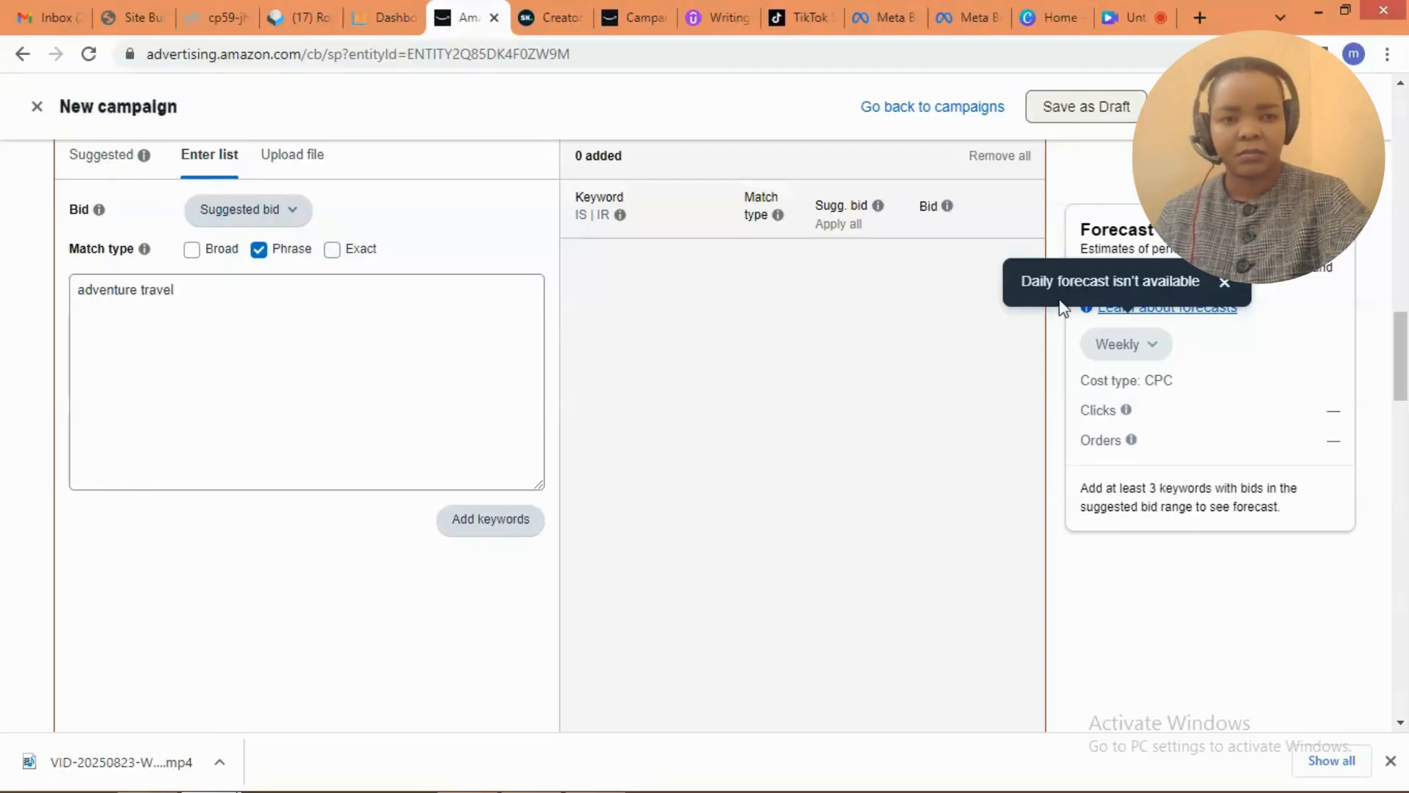
pyautogui.click(165, 307)
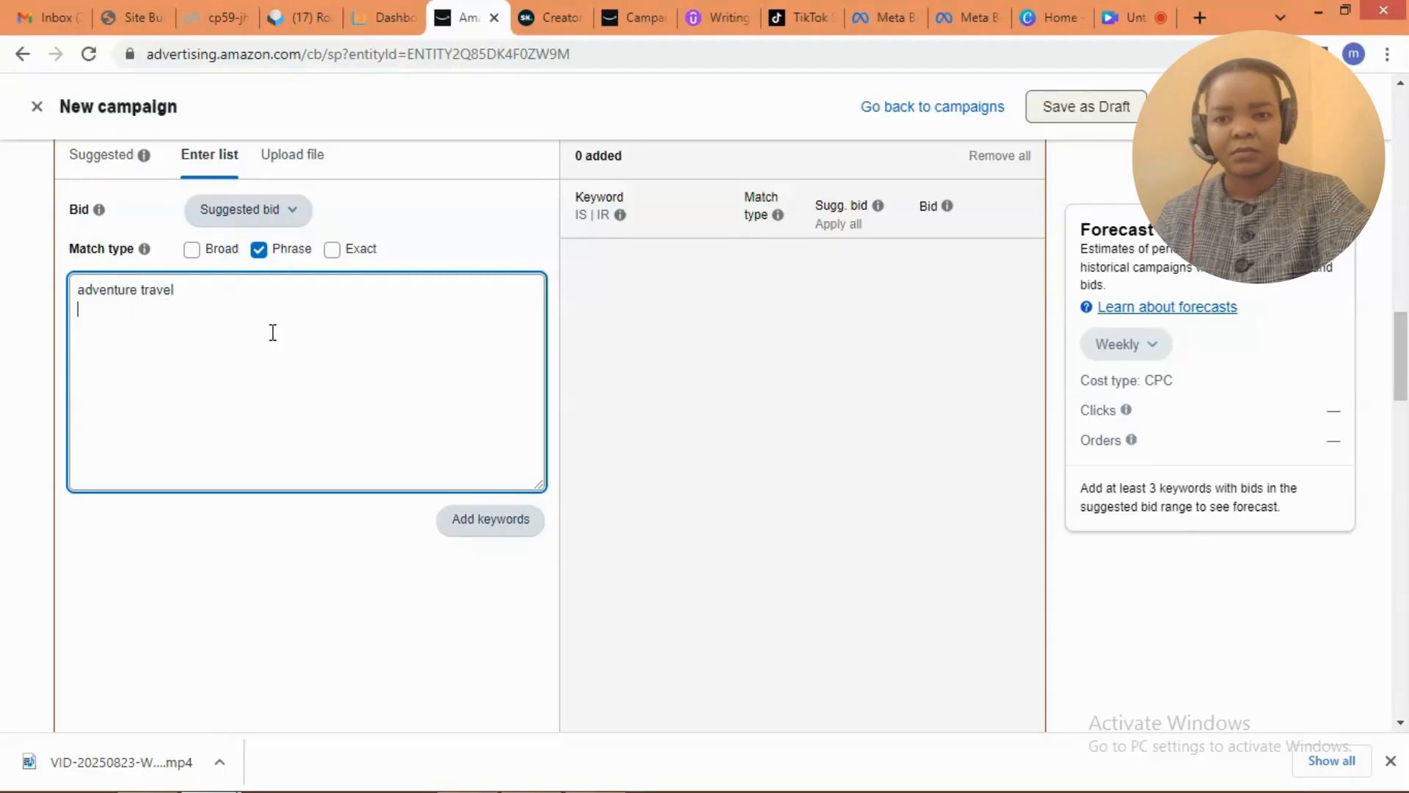
pyautogui.click(473, 521)
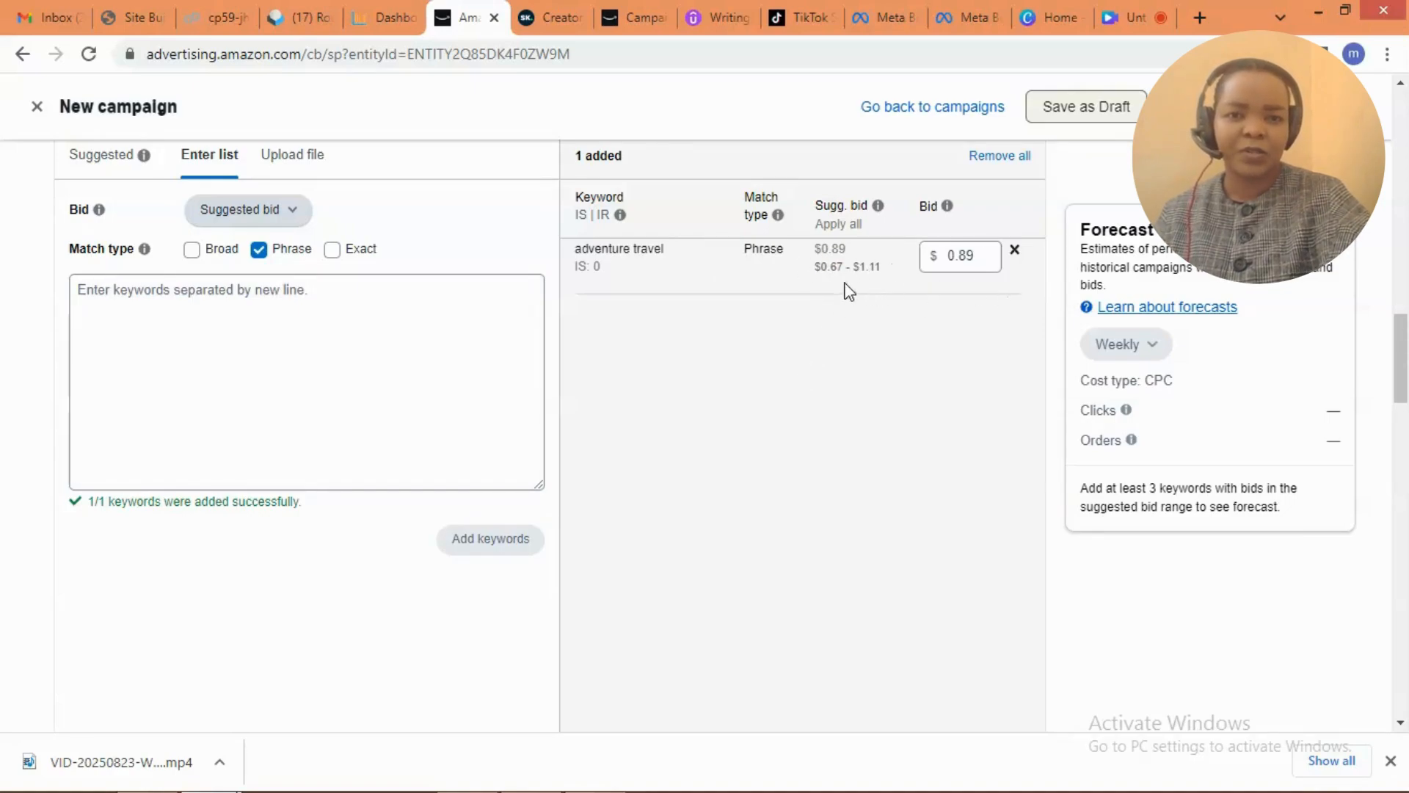
# - Set the bid of the phrase-match keyword "adventure travel" to $0.25 and save it
pyautogui.click(986, 256)
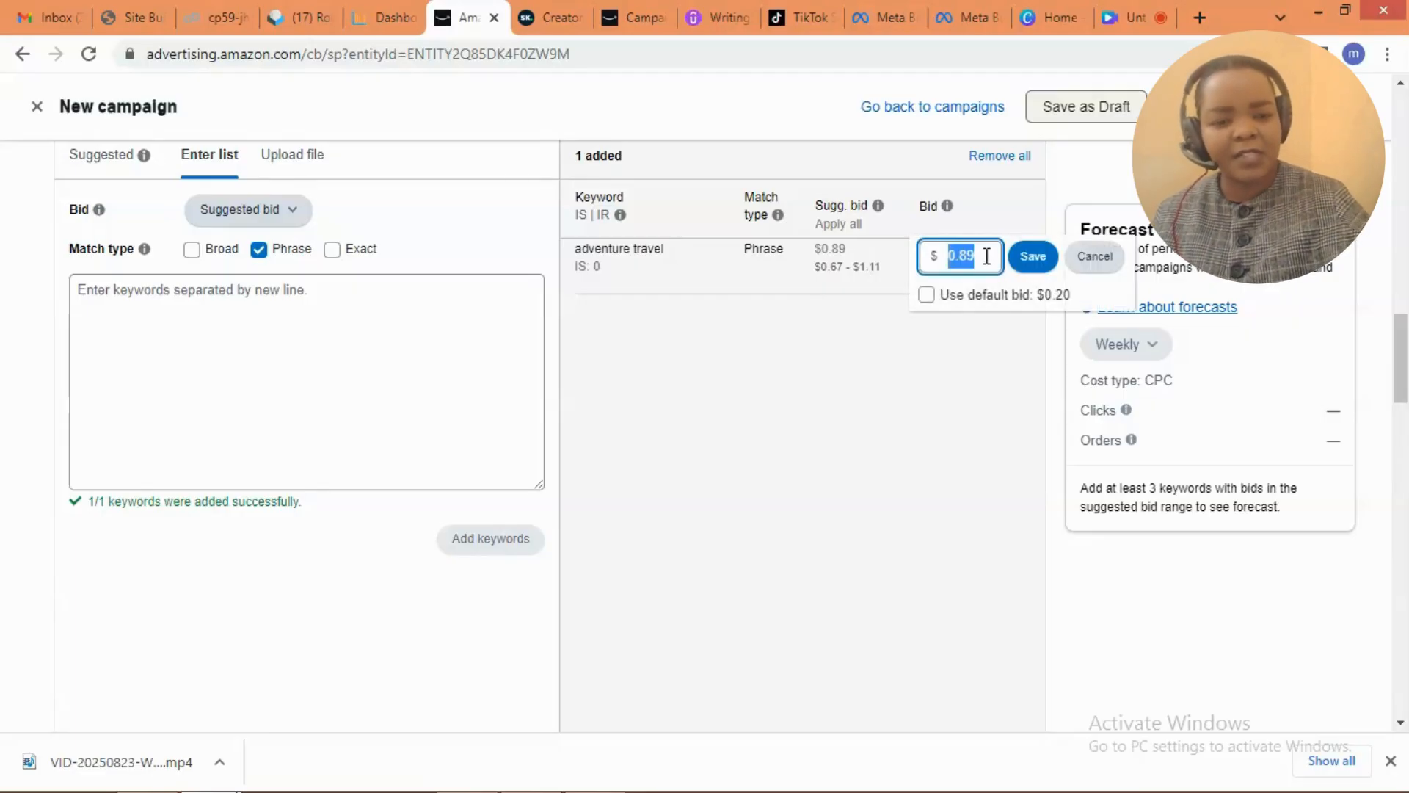
pyautogui.write('0')
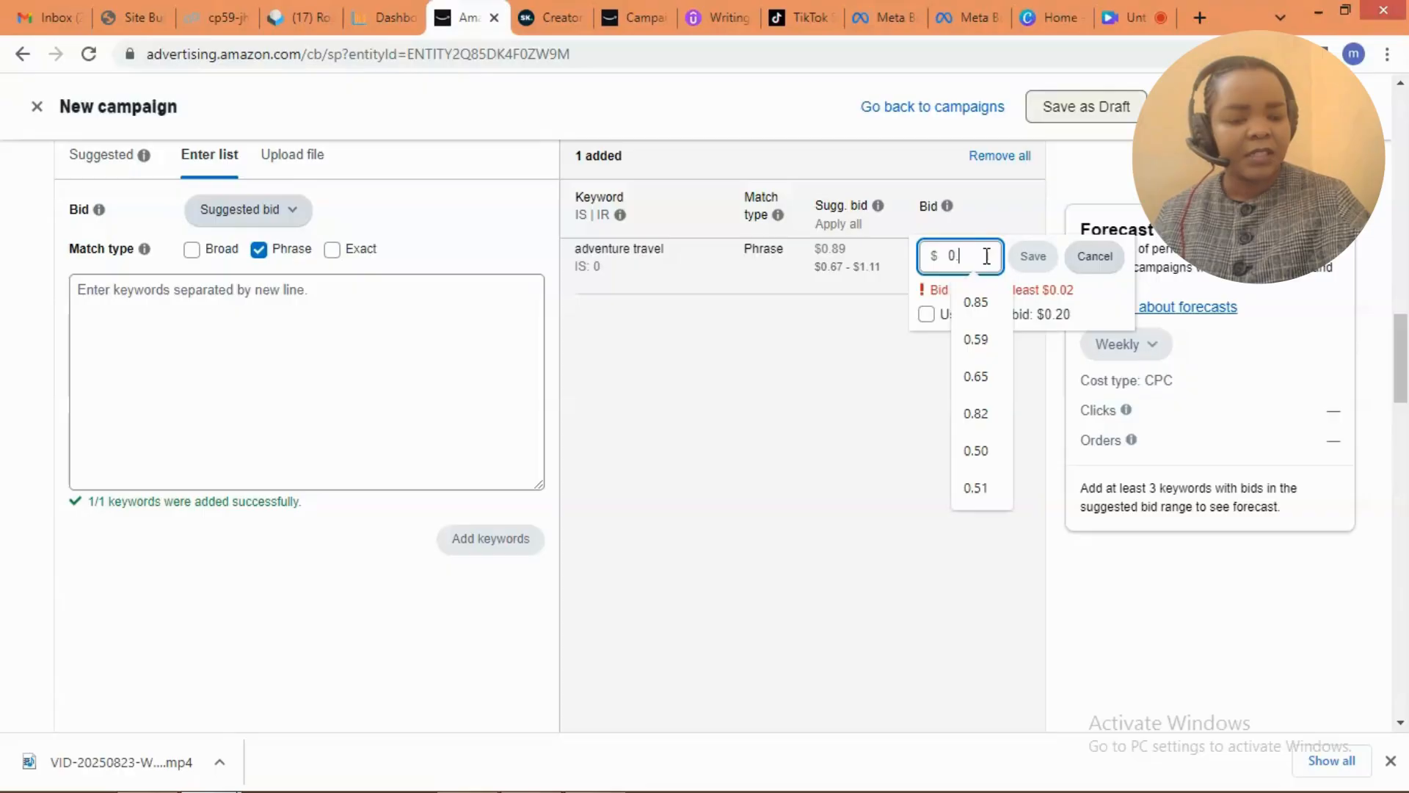
pyautogui.write('.25')
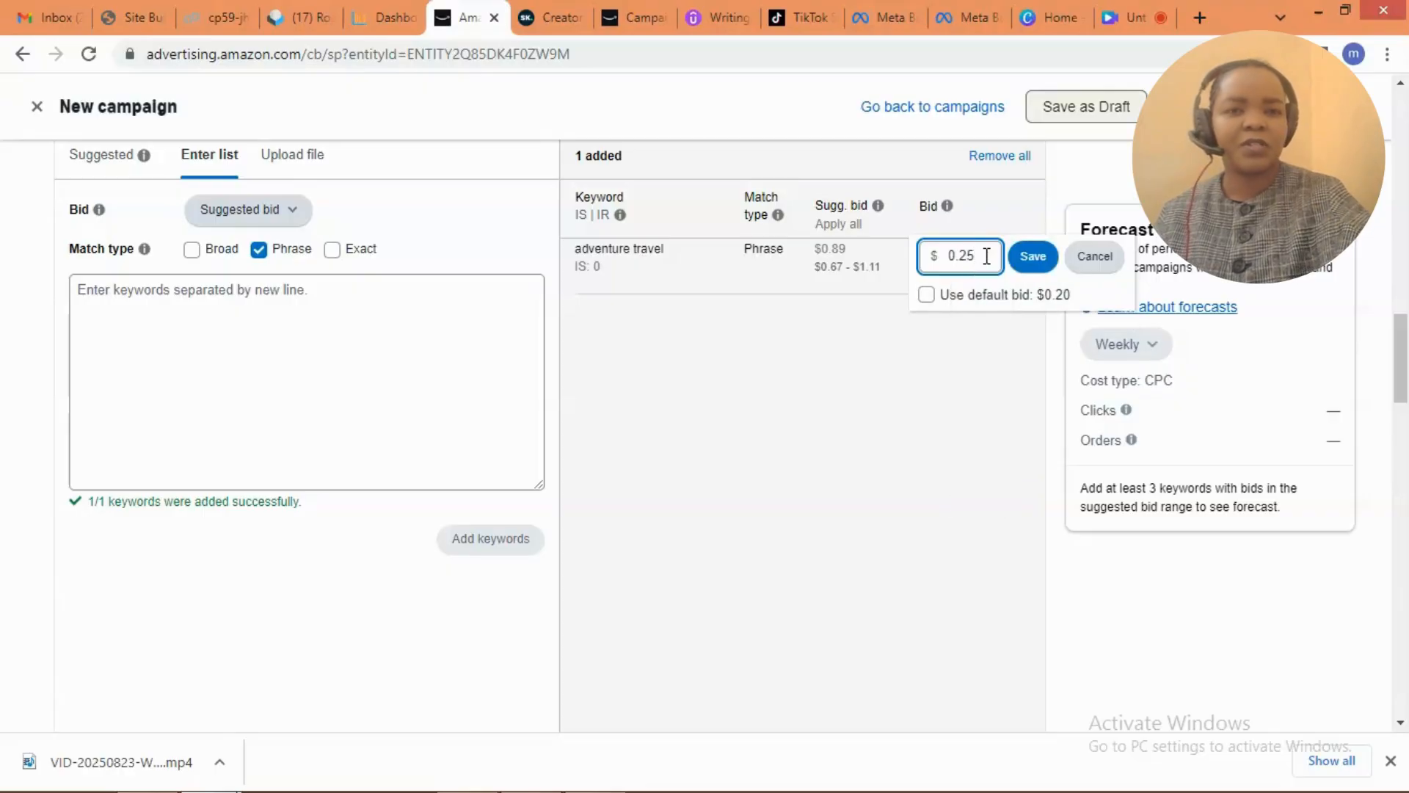
pyautogui.click(1031, 263)
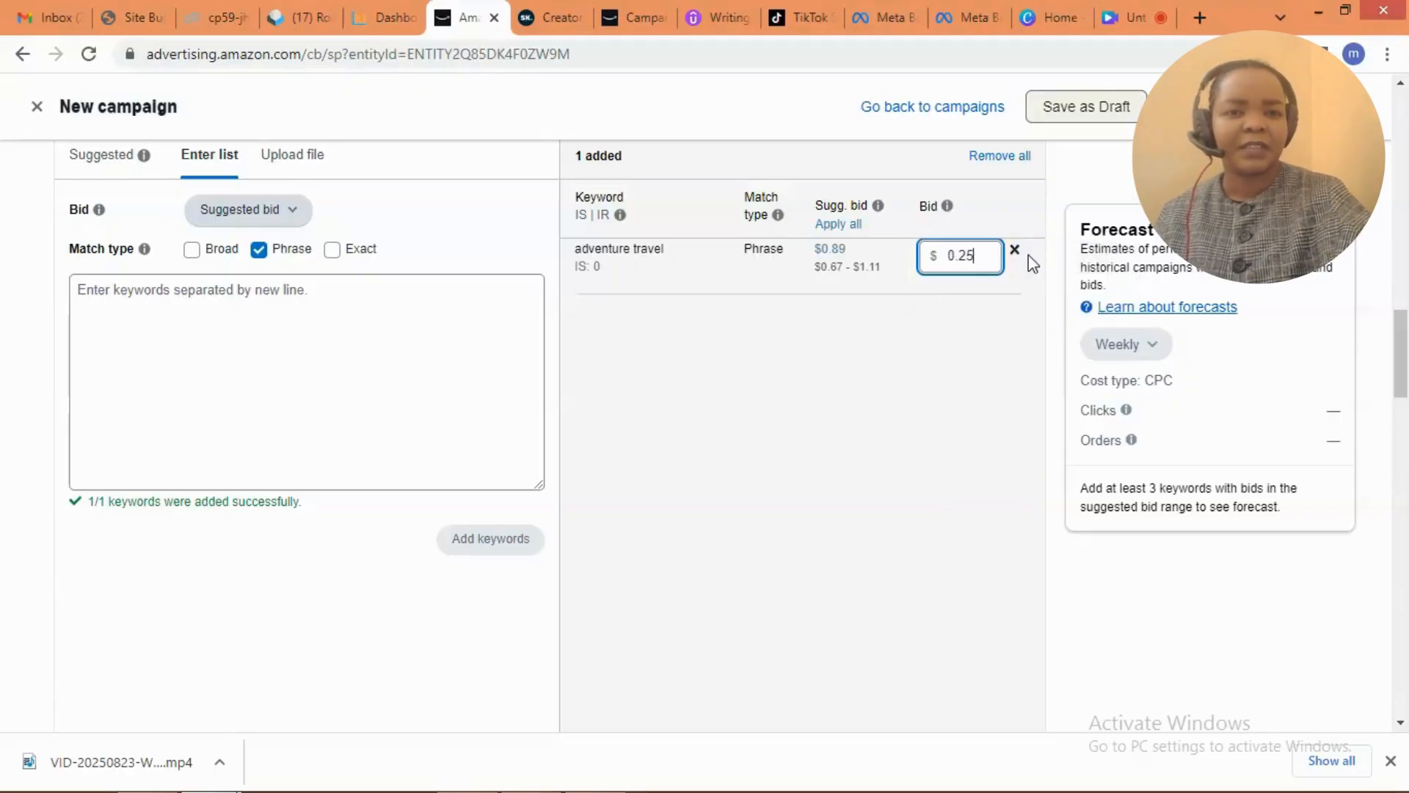
# - Choose "Fixed bids" as the campaign bidding strategy
pyautogui.moveTo(1403, 350)
pyautogui.mouseDown()
pyautogui.moveTo(1402, 365)
pyautogui.moveTo(1402, 348)
pyautogui.mouseUp()
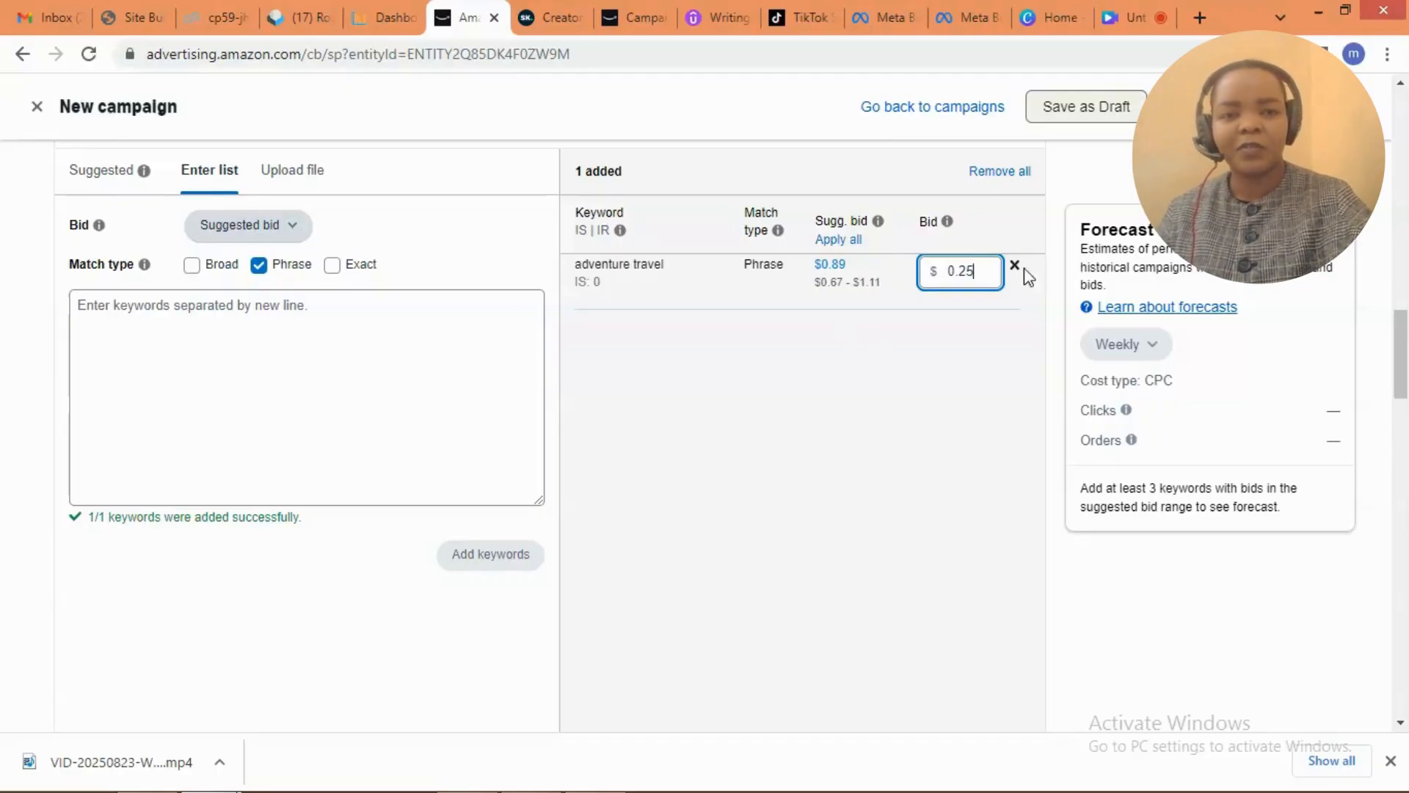
pyautogui.moveTo(1404, 355); pyautogui.dragTo(1404, 484)
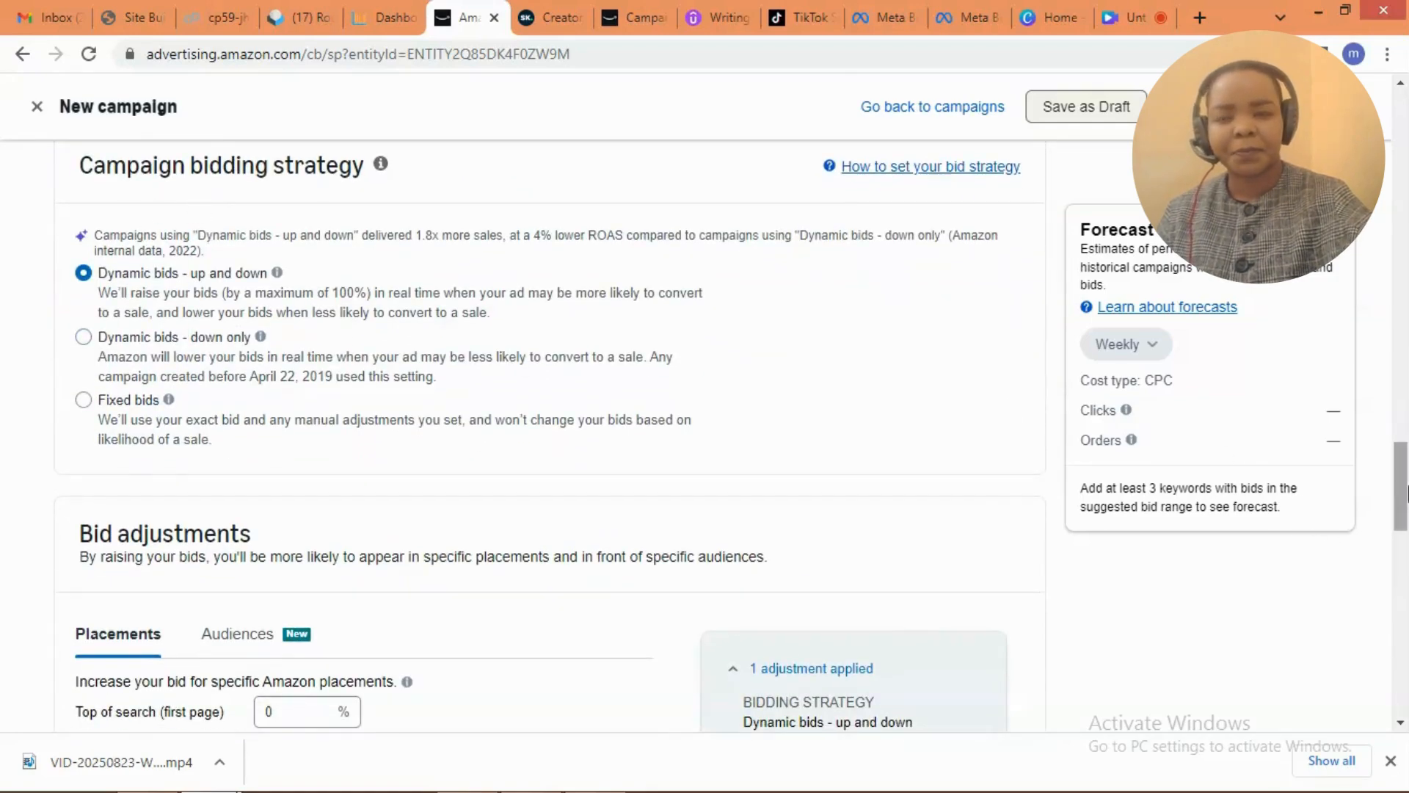
pyautogui.moveTo(1406, 495)
pyautogui.mouseDown()
pyautogui.moveTo(1406, 462)
pyautogui.moveTo(1405, 482)
pyautogui.mouseUp()
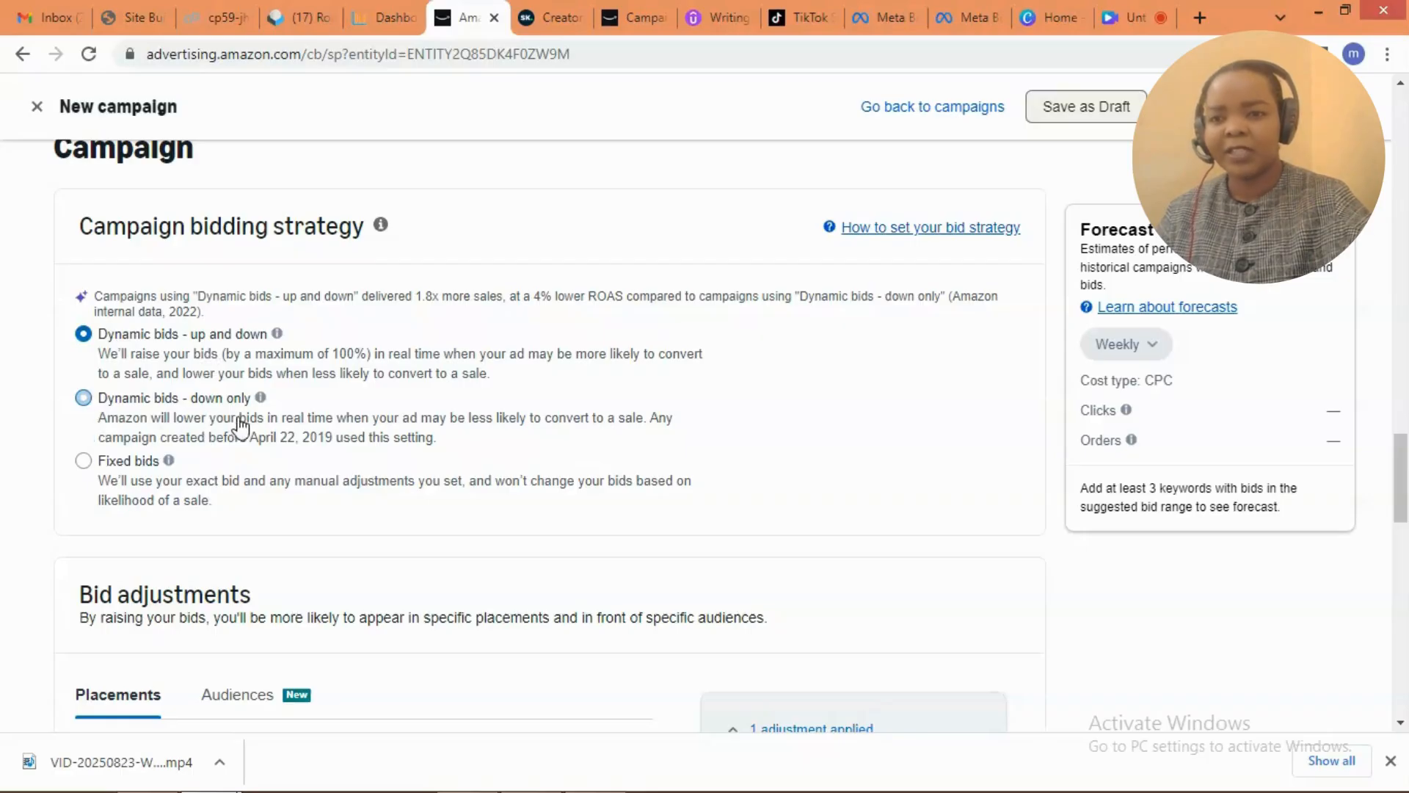
pyautogui.click(83, 461)
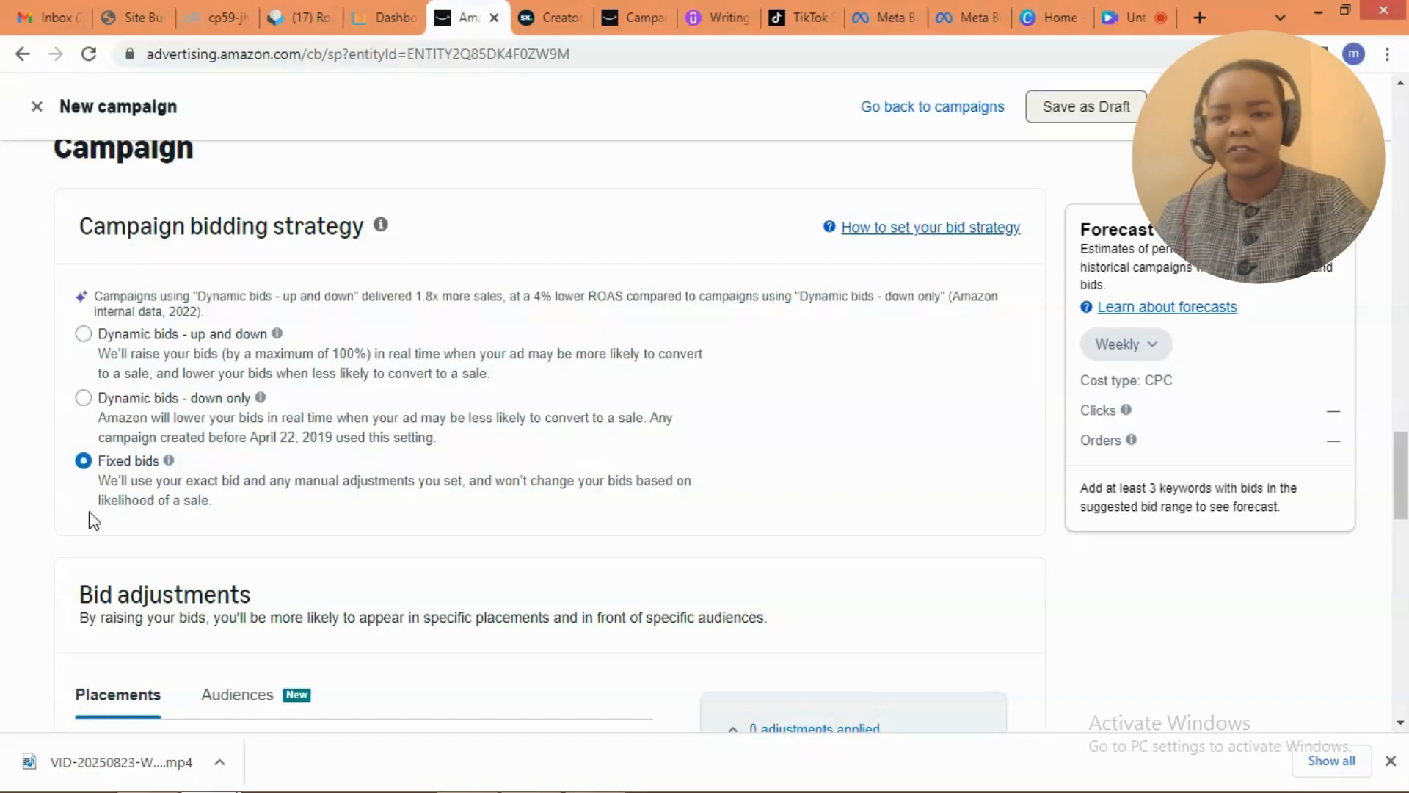
# - Launch the campaign and review the campaign and ad group settings in its launch summary
pyautogui.moveTo(1405, 462); pyautogui.dragTo(1403, 521)
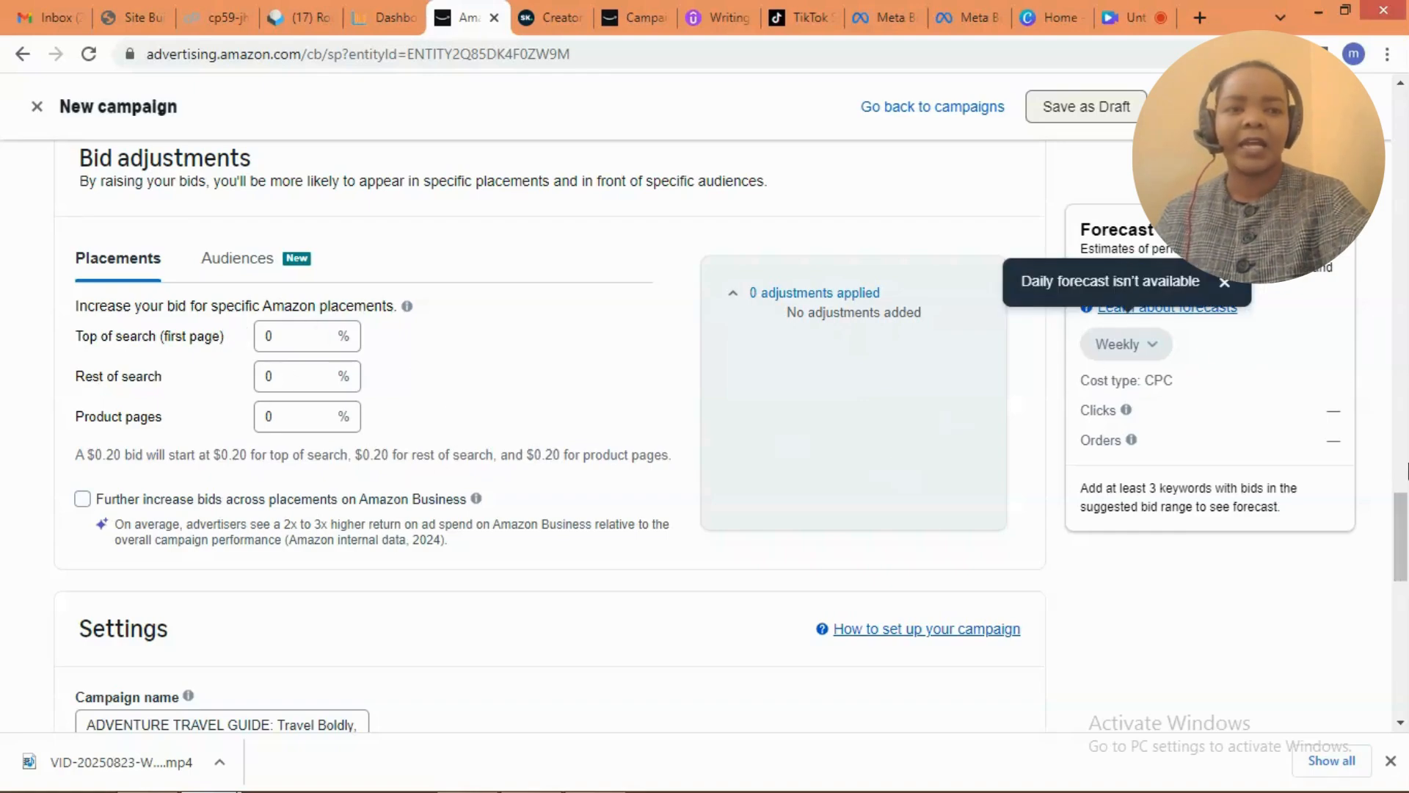
pyautogui.moveTo(1402, 526); pyautogui.dragTo(1402, 653)
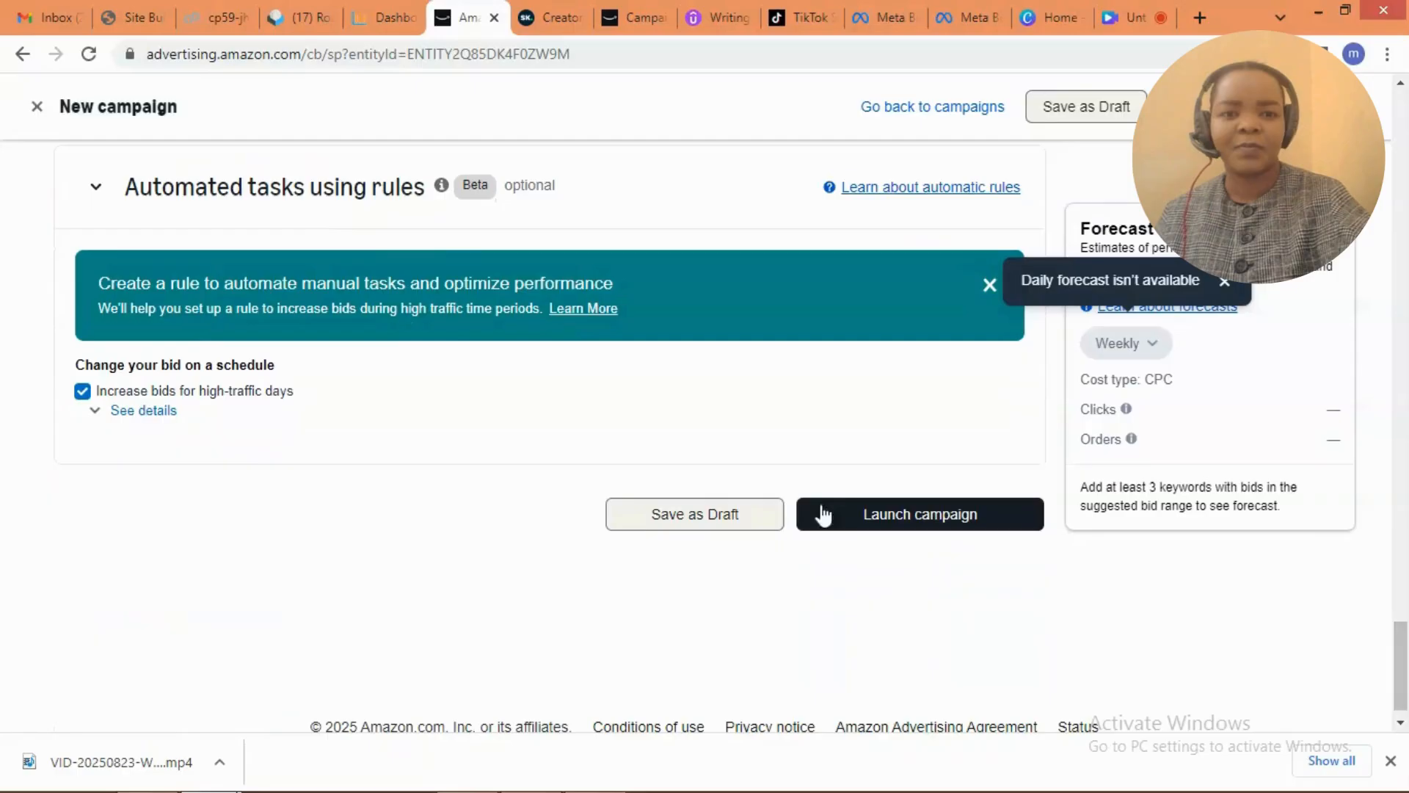
pyautogui.click(876, 518)
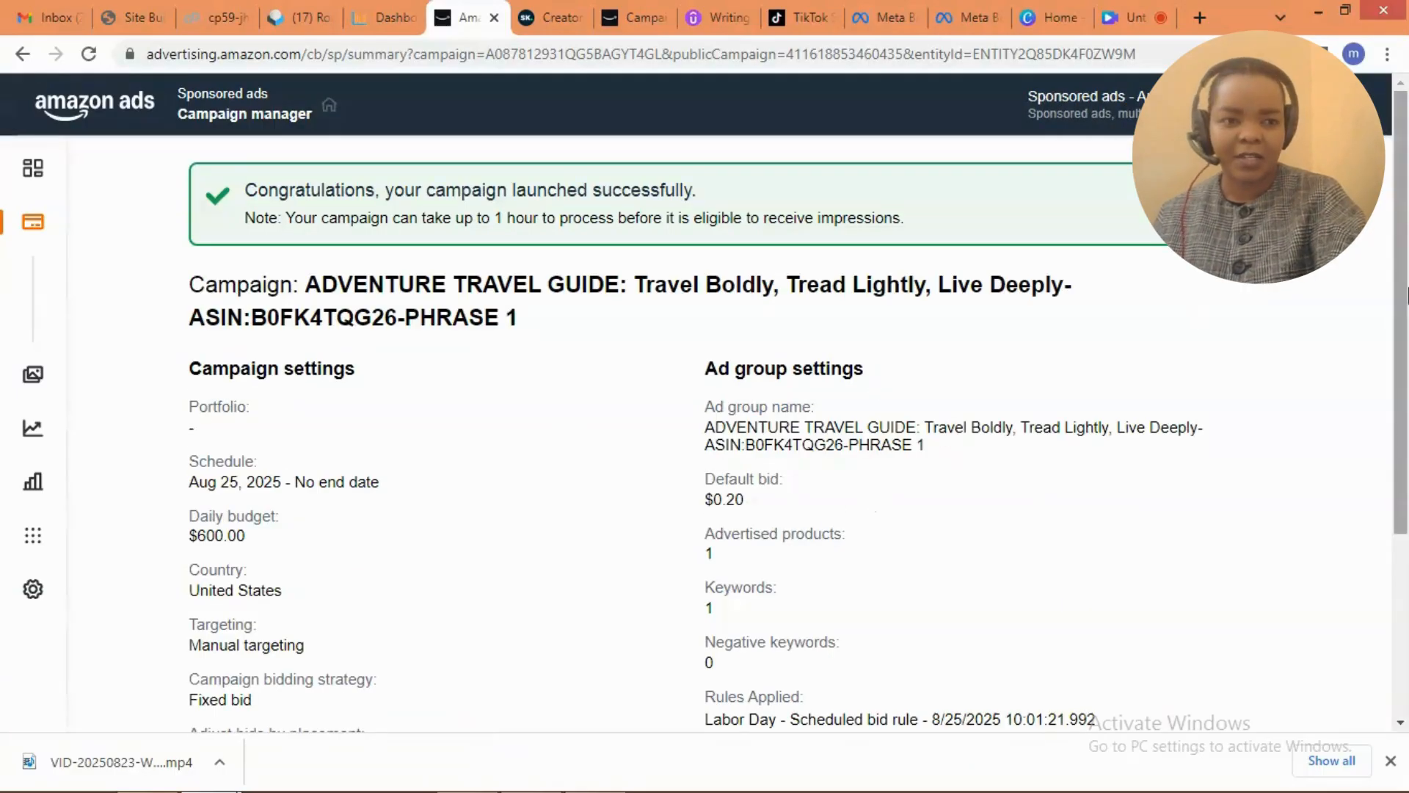
pyautogui.moveTo(1402, 305); pyautogui.dragTo(1405, 421)
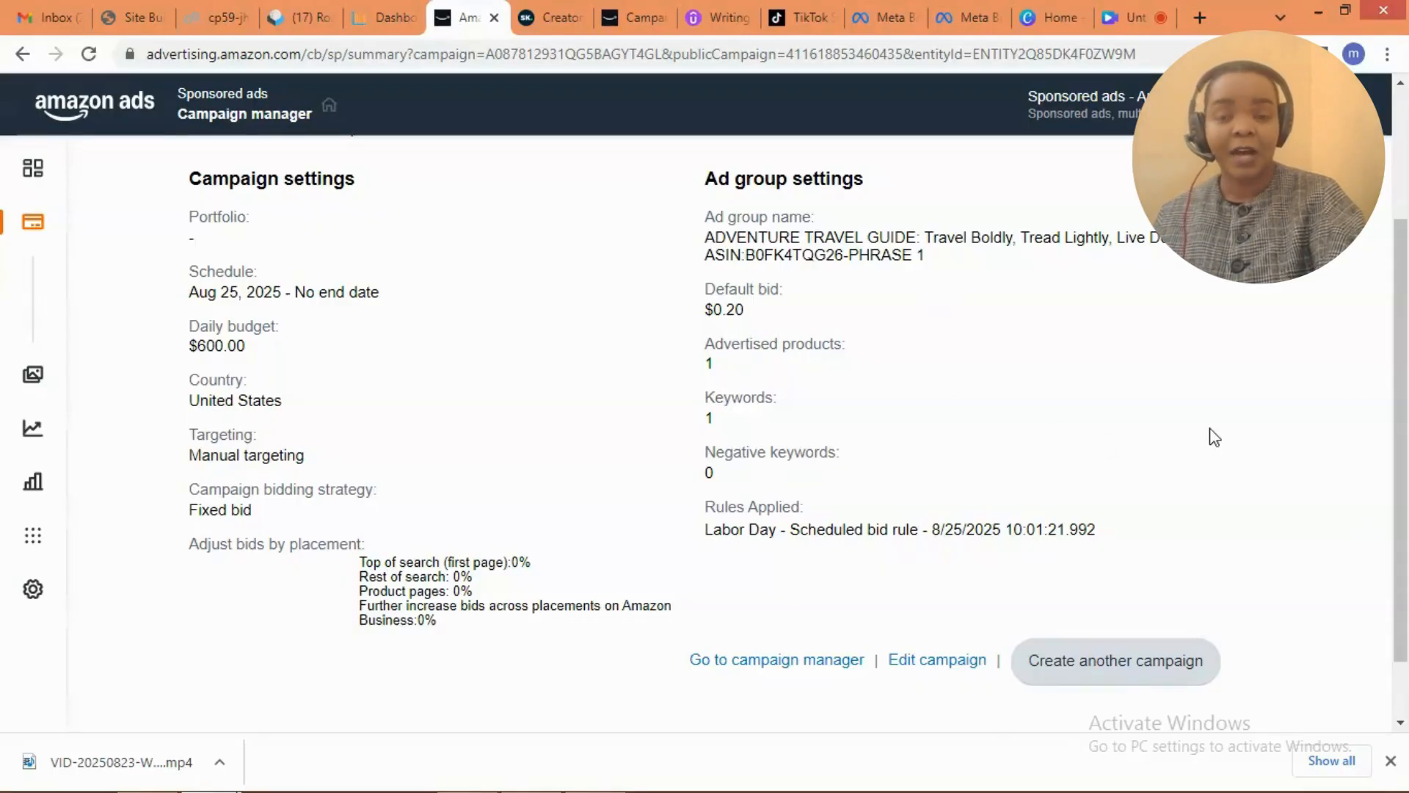
pyautogui.click(1125, 16)
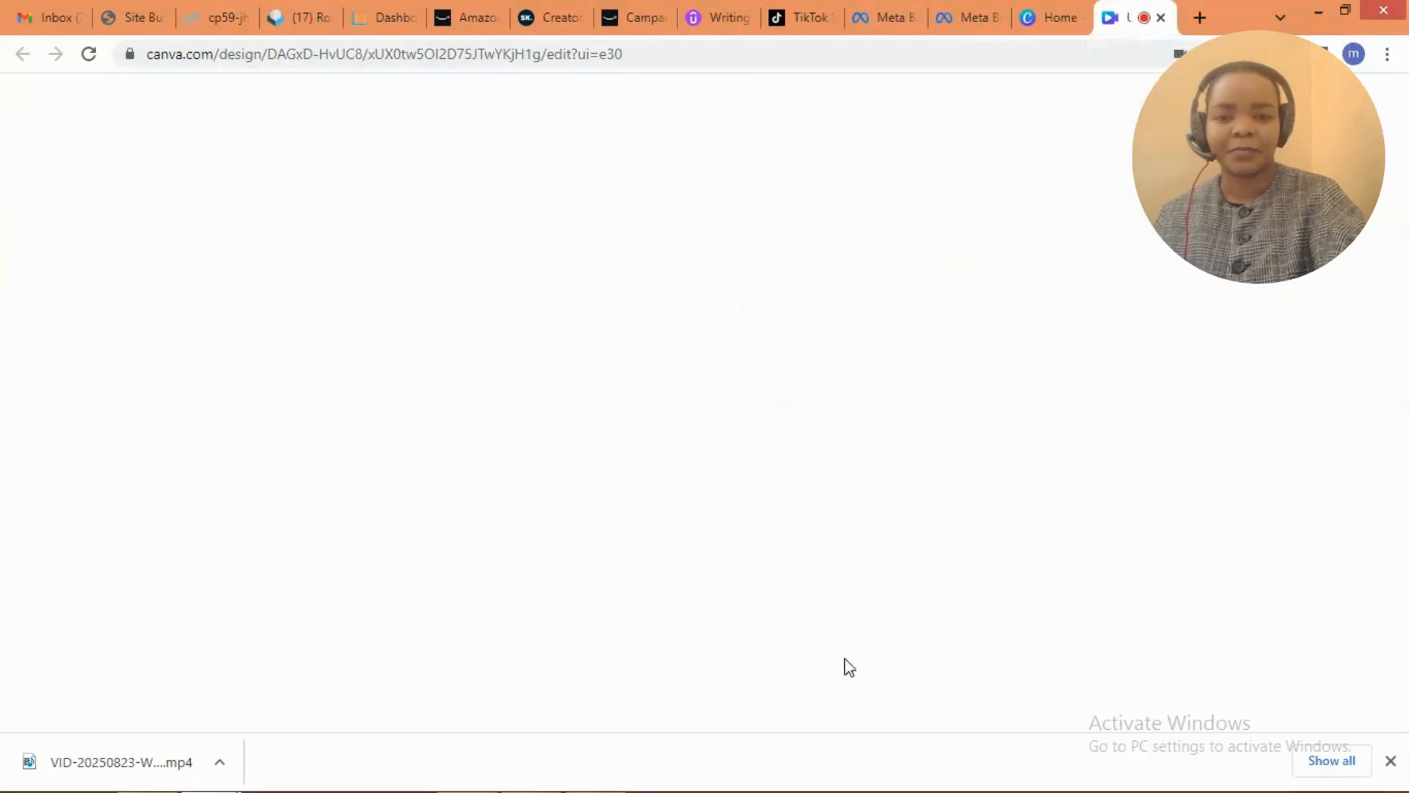